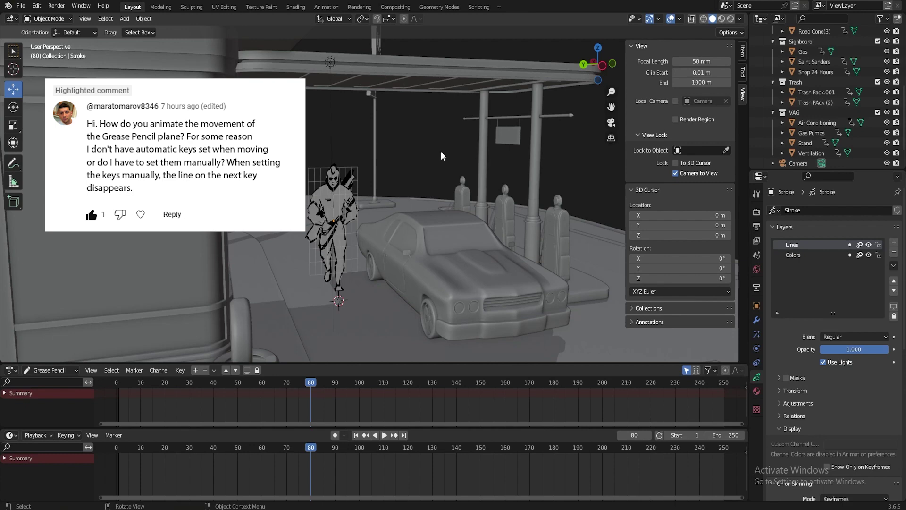
Switch the lower editor to the Dope Sheet and the Graph Editor, and return it to the Timeline
mouse_move(432, 201)
middle_down()
mouse_move(435, 214)
mouse_move(433, 203)
middle_up()
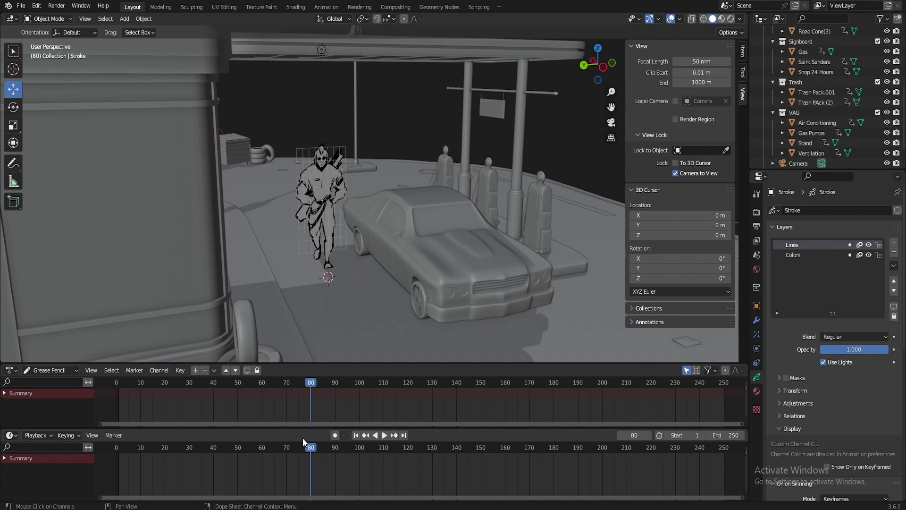
click(9, 434)
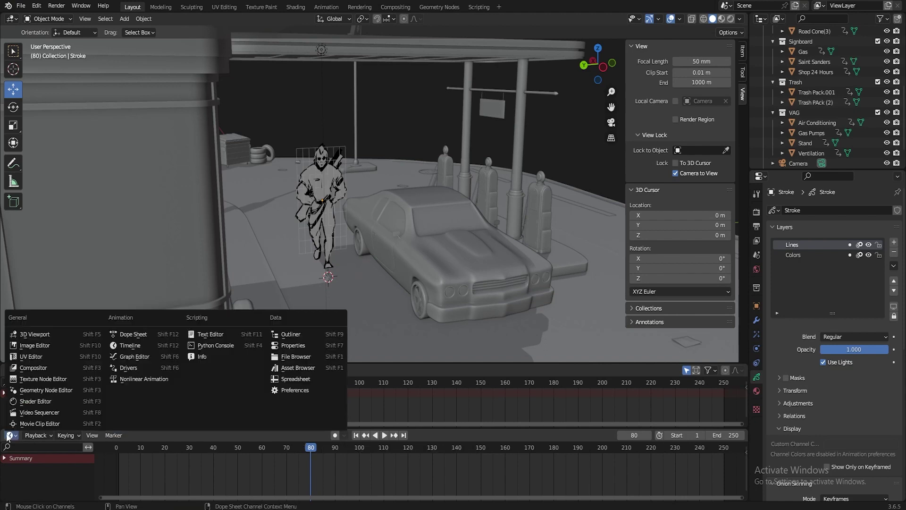
click(142, 335)
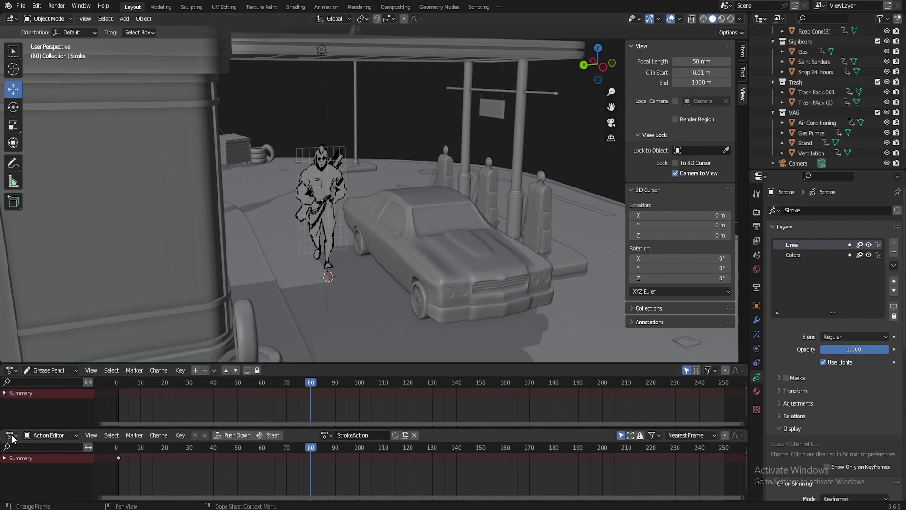
click(10, 435)
click(141, 357)
click(10, 434)
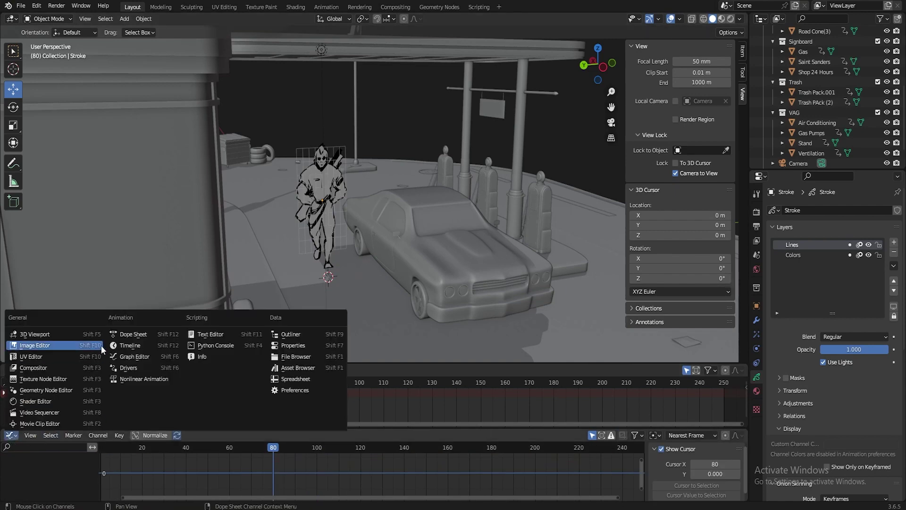
click(141, 346)
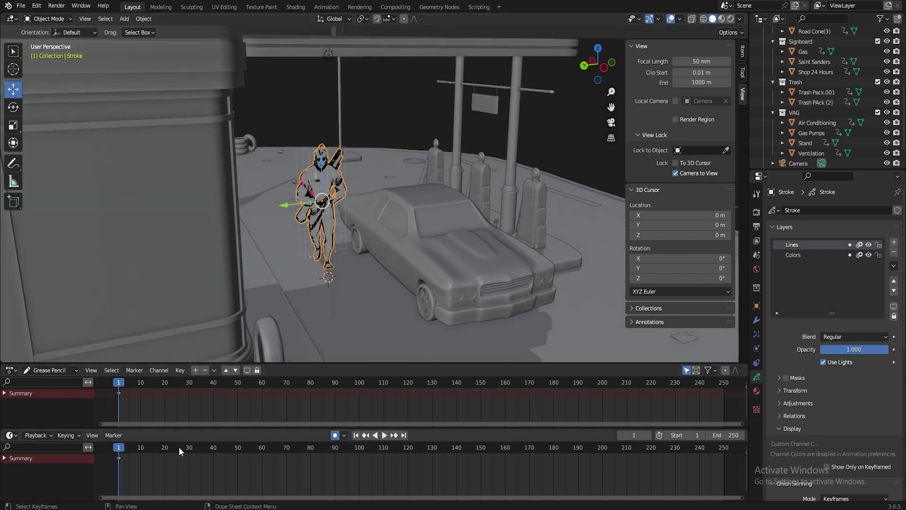
Try to record a keyframe at frame 100 by moving the character with Auto Keying in Replace mode
drag(179, 447, 358, 469)
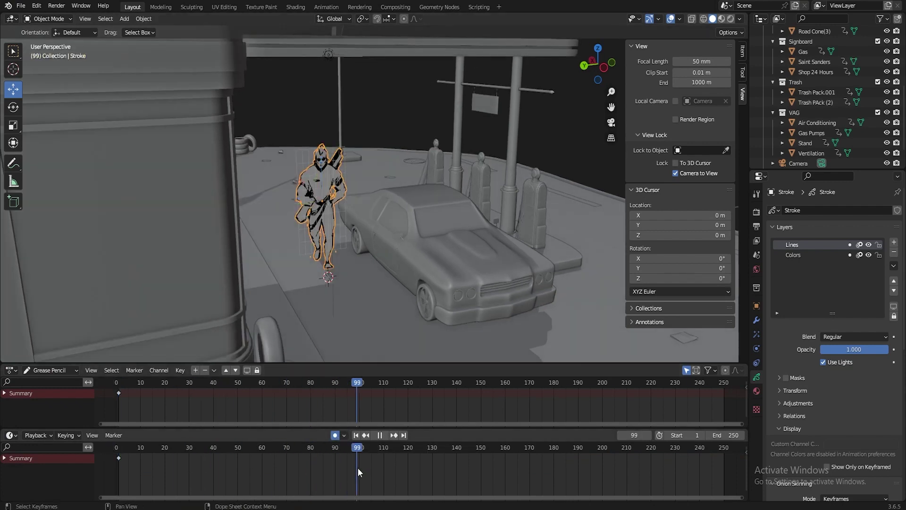
key(space)
drag(312, 194, 361, 258)
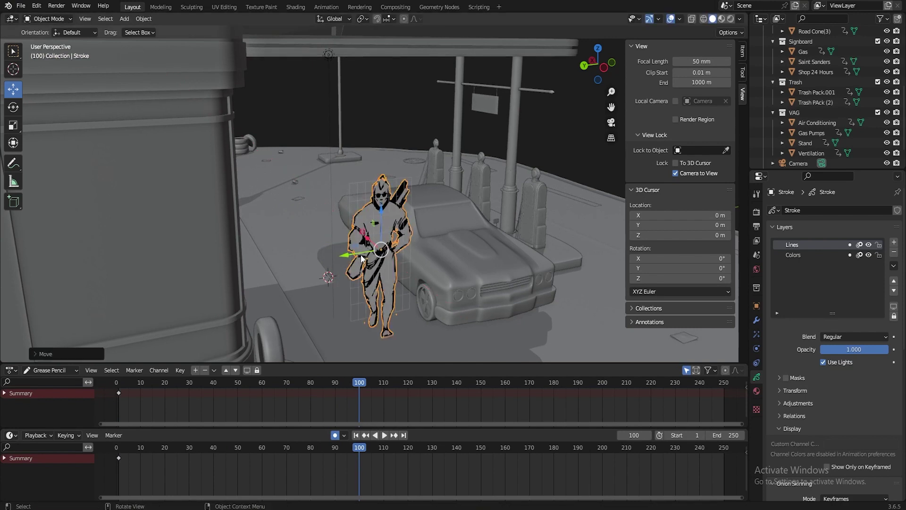
mouse_move(349, 445)
mouse_down()
mouse_move(259, 452)
mouse_move(360, 461)
mouse_up()
Set Auto Keying to Add & Replace and move the character forward along the X axis at frame 100
click(344, 435)
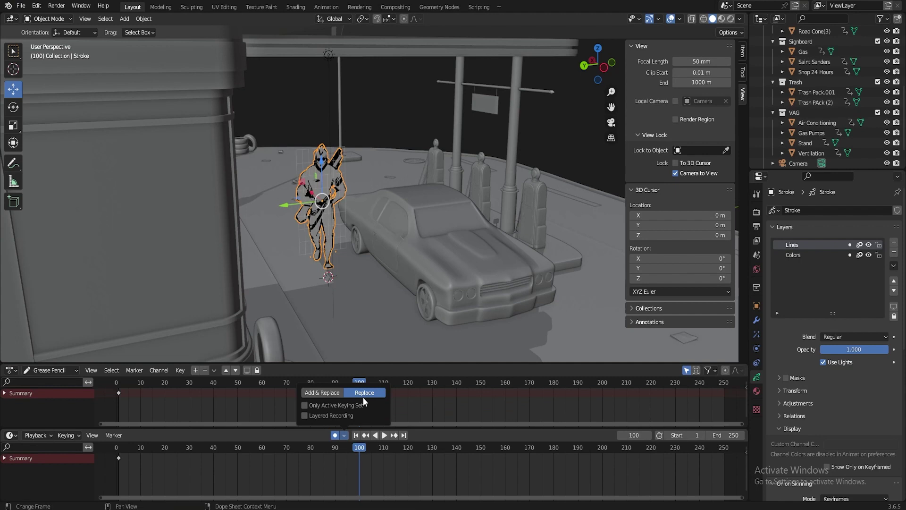
click(321, 392)
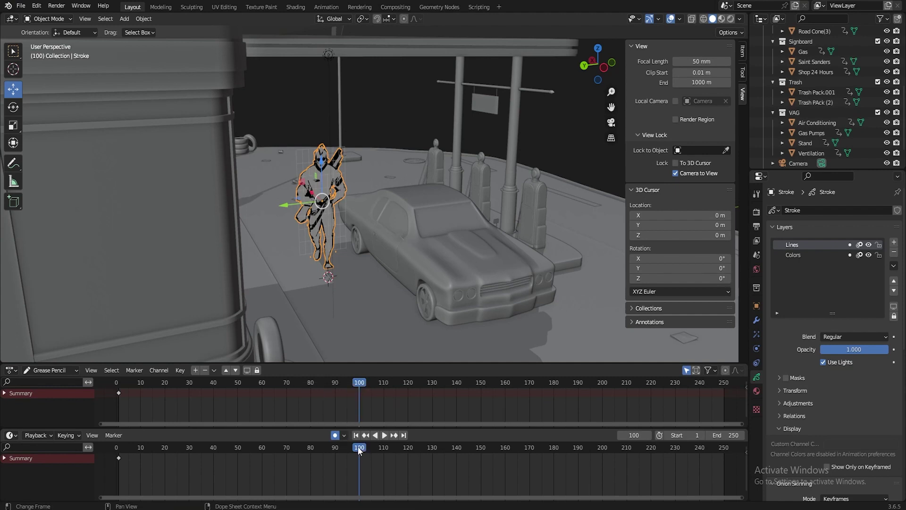
key(space)
middle_drag(375, 237, 383, 239)
drag(309, 192, 363, 245)
key(g)
key(x)
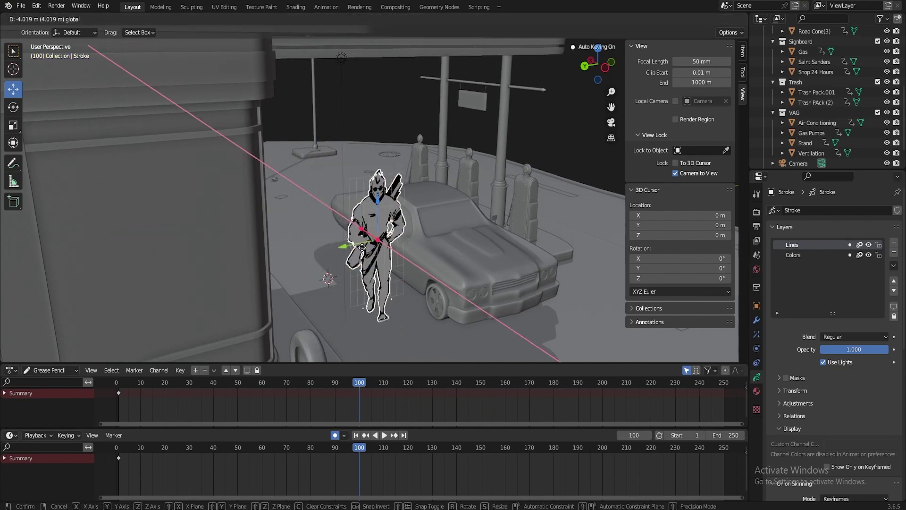
key(Return)
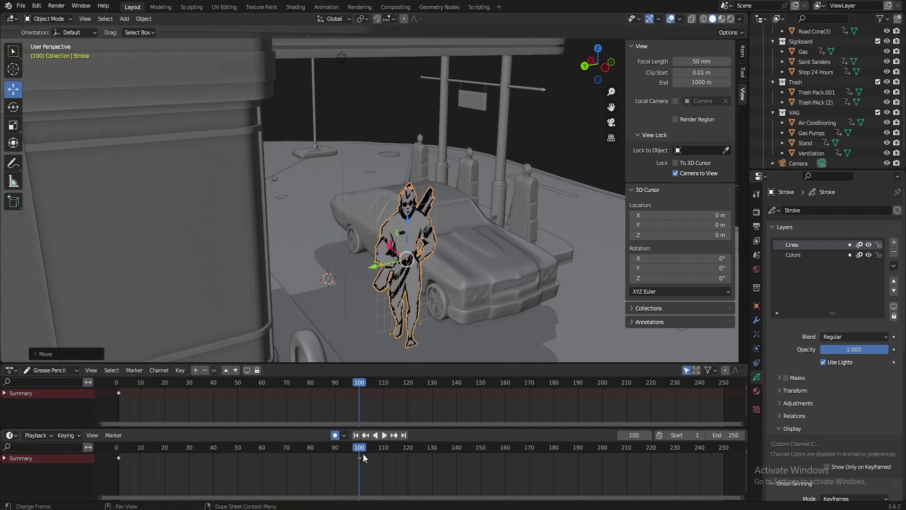
Scrub and play the animation around frame 100 to check the character's auto-keyed position
drag(358, 449, 410, 468)
click(321, 466)
key(space)
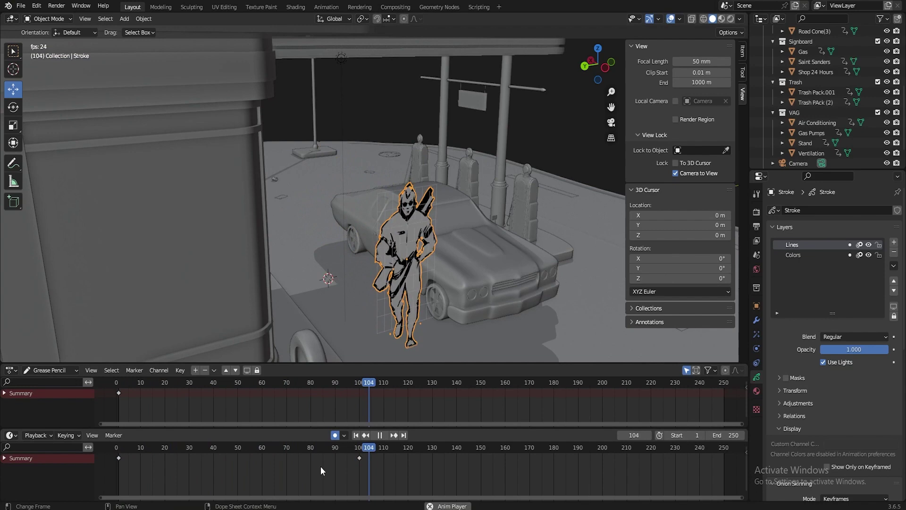
key(space)
key(Down)
Set Auto Keying to Replace and try to record a sideways move of the character around frame 50
click(347, 435)
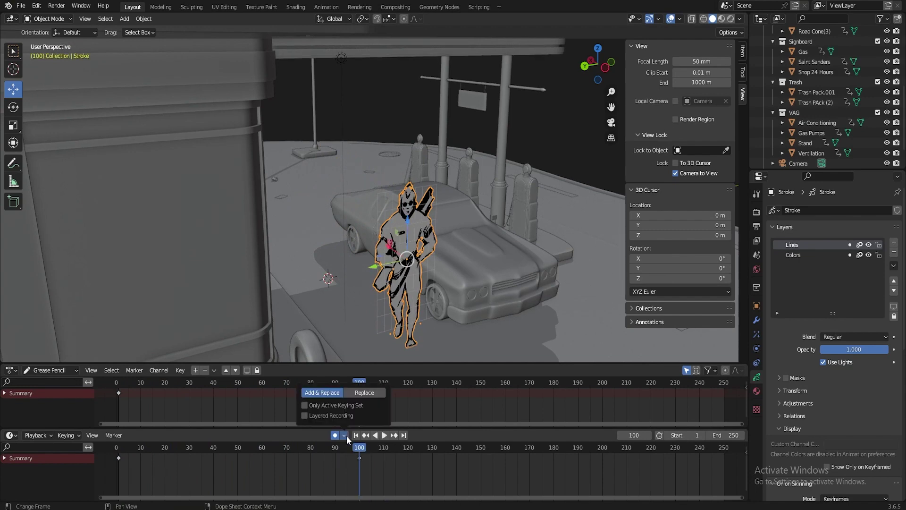
click(367, 393)
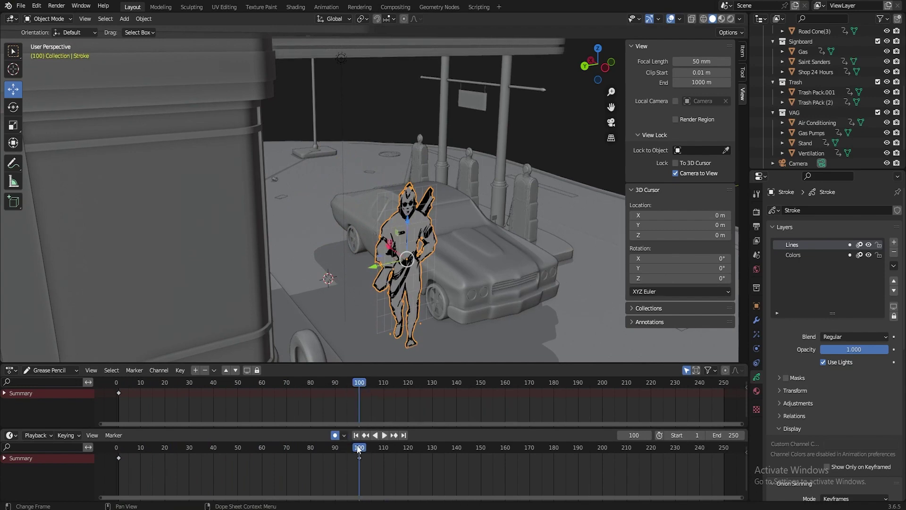
drag(357, 445, 239, 447)
middle_drag(421, 276, 398, 277)
drag(303, 227, 205, 231)
key(space)
key(space)
Try to record a sideways move of the character at frame 28, and play the animation to test it
drag(263, 449, 185, 447)
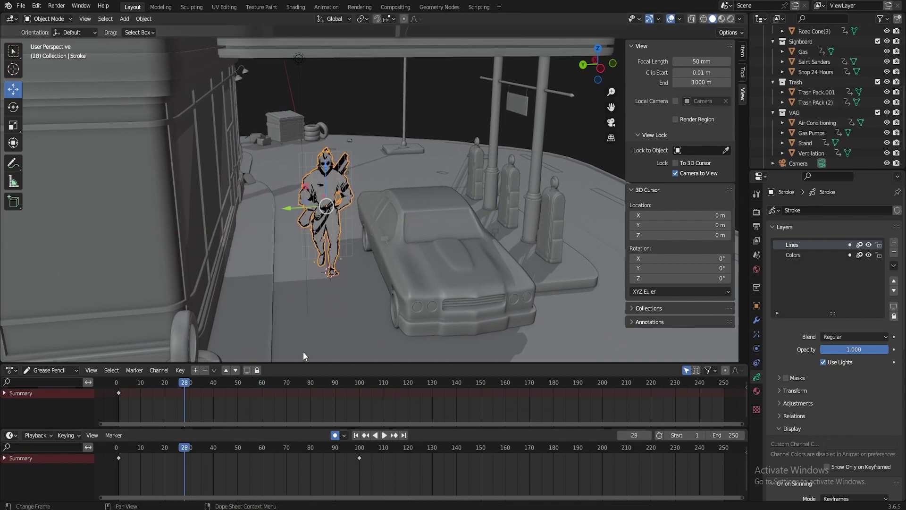
drag(291, 204, 358, 218)
key(space)
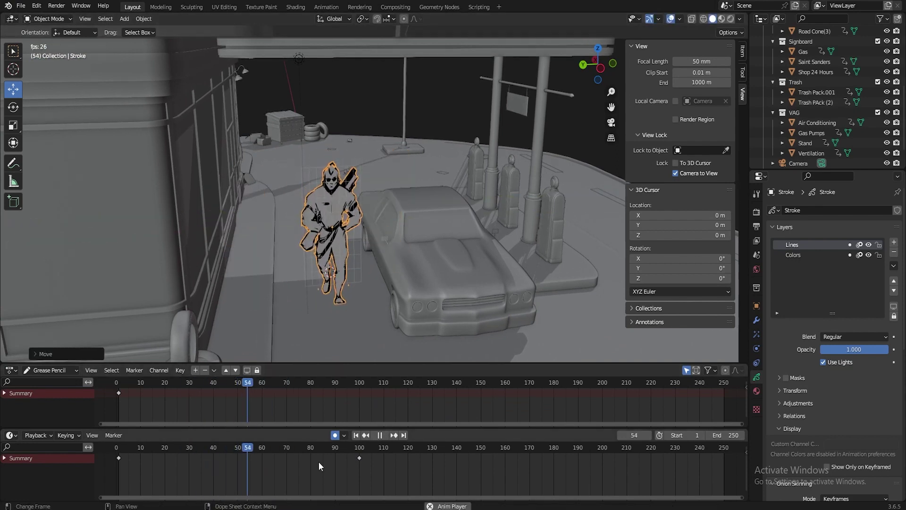
key(space)
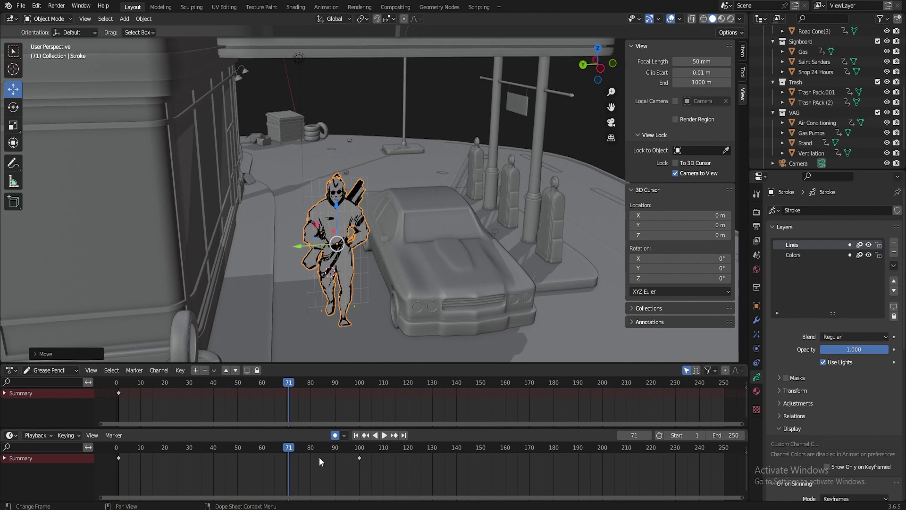
Try to insert an Available keyframe for the character at frames 50 and 70 with Auto Keying in Replace mode
click(344, 434)
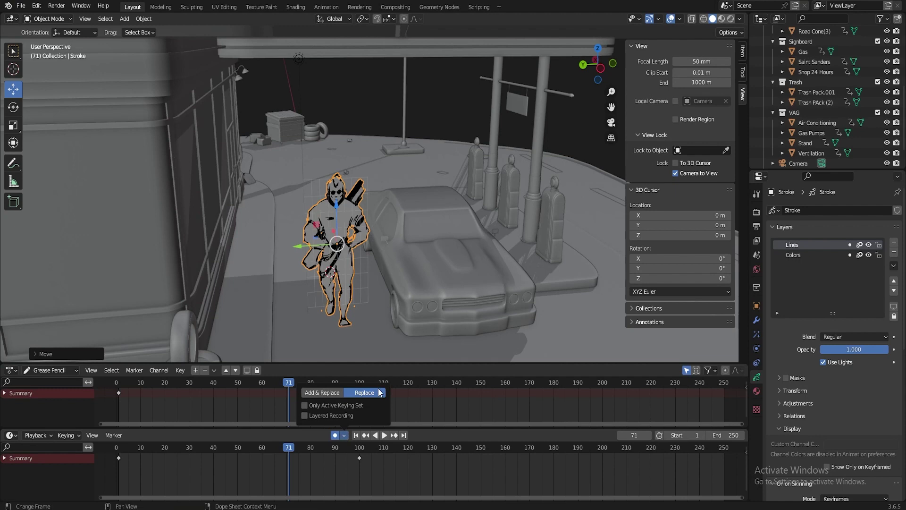
drag(289, 447, 237, 454)
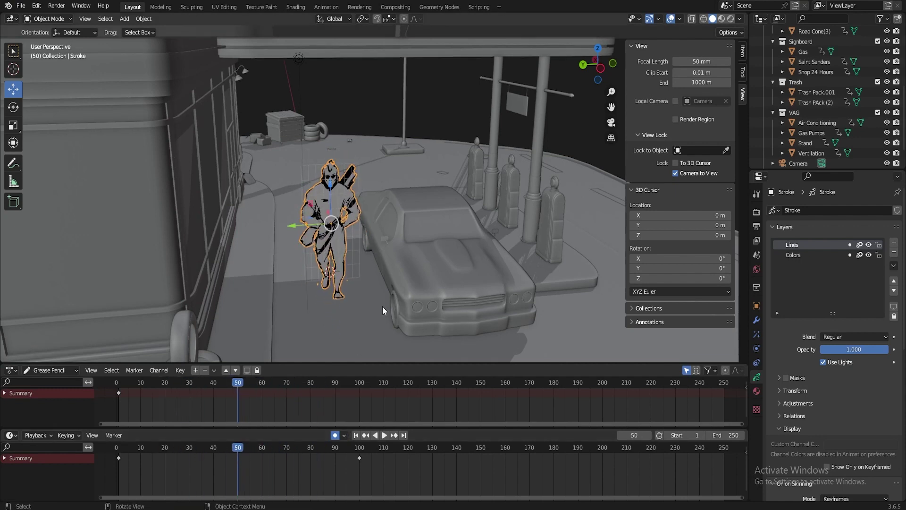
key(i)
click(382, 307)
key(i)
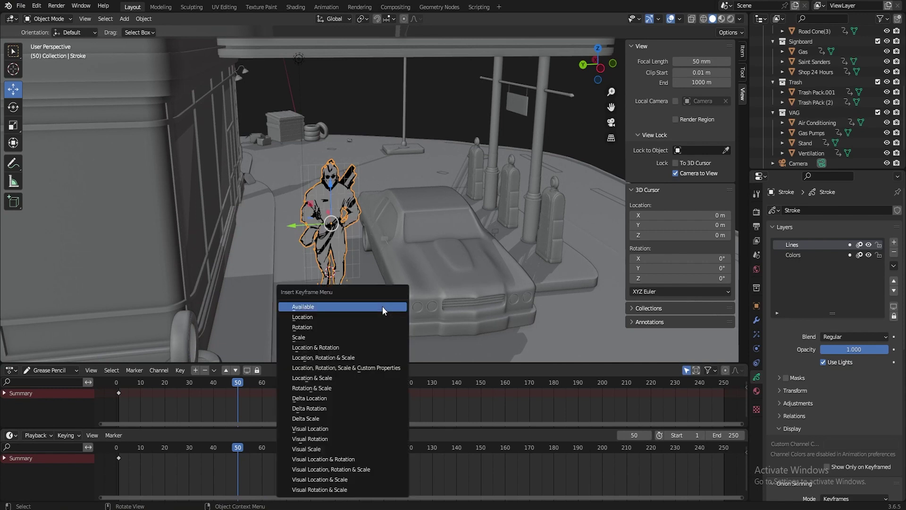
click(382, 307)
click(285, 449)
key(i)
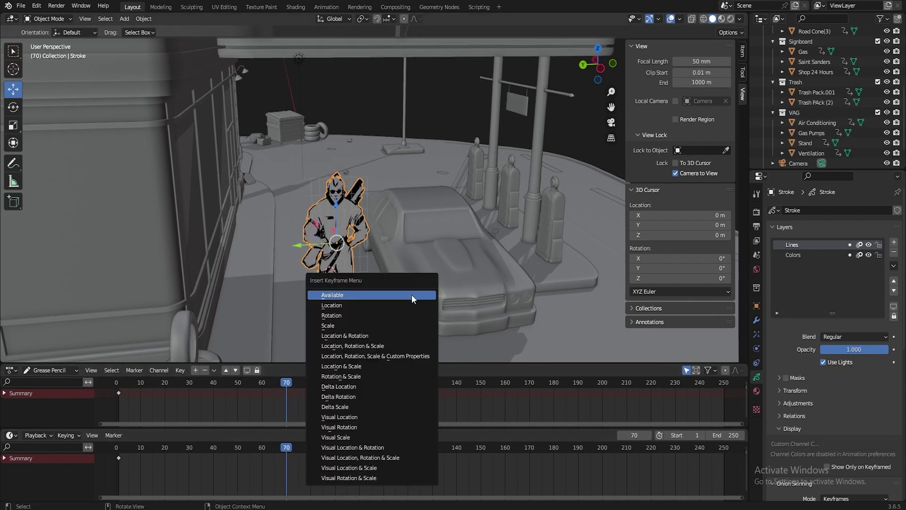
key(Escape)
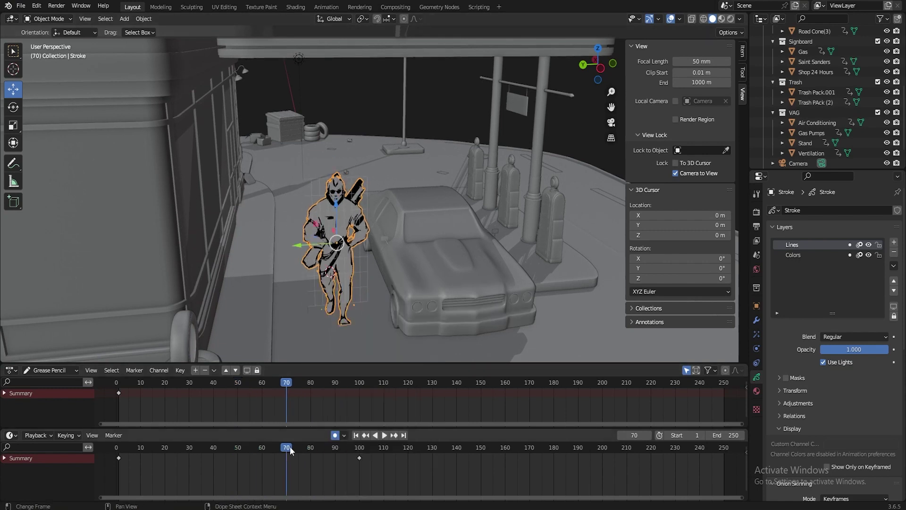
Set the Auto Keying mode to Add & Replace
drag(290, 446, 262, 448)
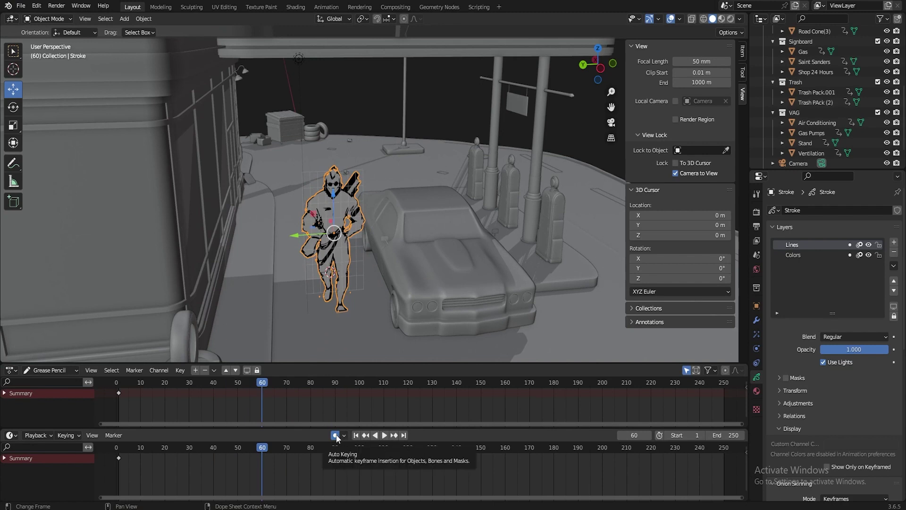
click(343, 435)
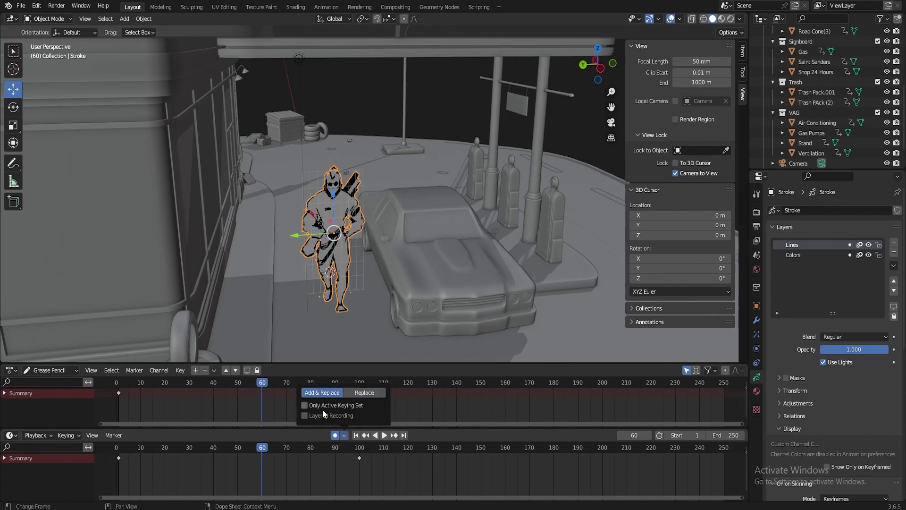
Insert a Location, Rotation & Scale keyframe for the character at frame 54 and move it sideways toward the building
drag(264, 448, 246, 452)
key(i)
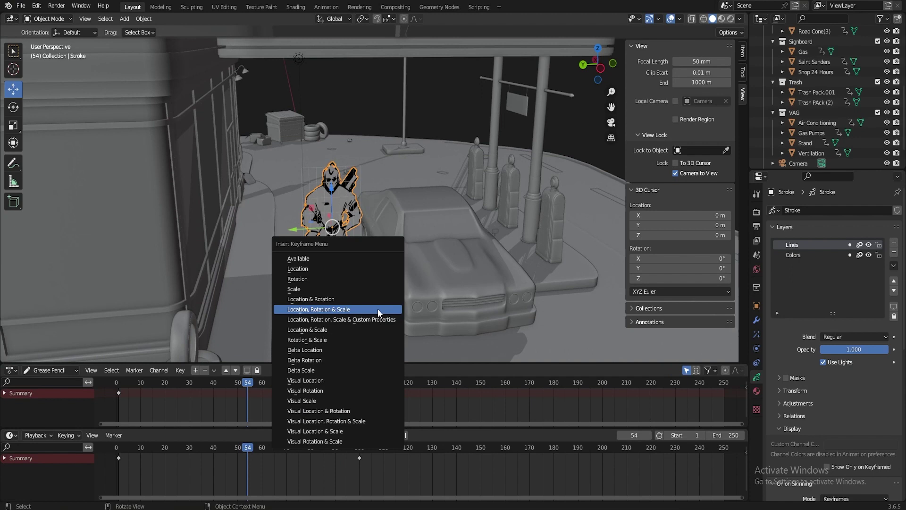
click(377, 309)
drag(293, 230, 179, 403)
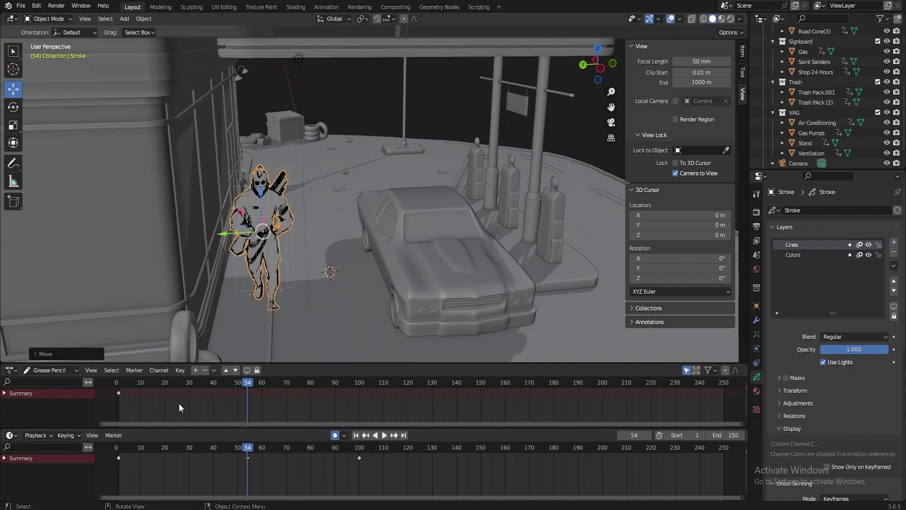
Play the animation briefly and delete the character's keyframes at frames 54 and 100
key(space)
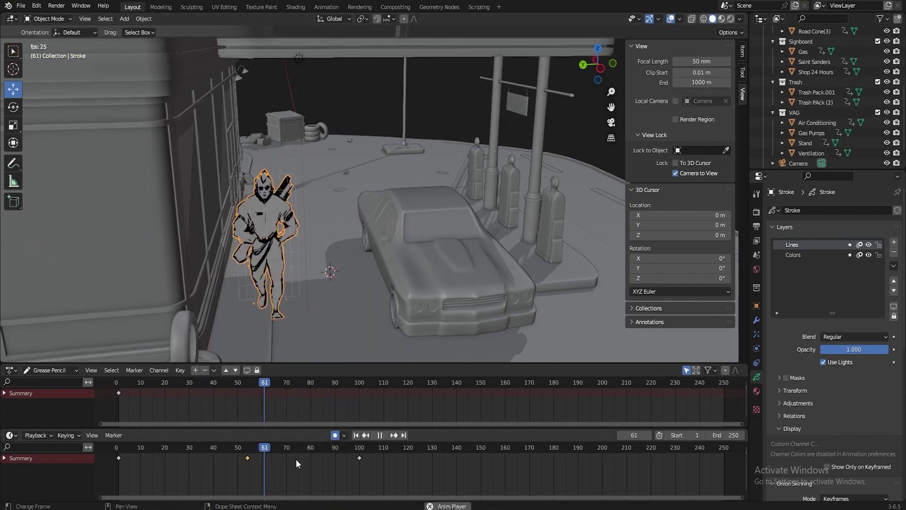
key(space)
key(Delete)
drag(362, 445, 359, 454)
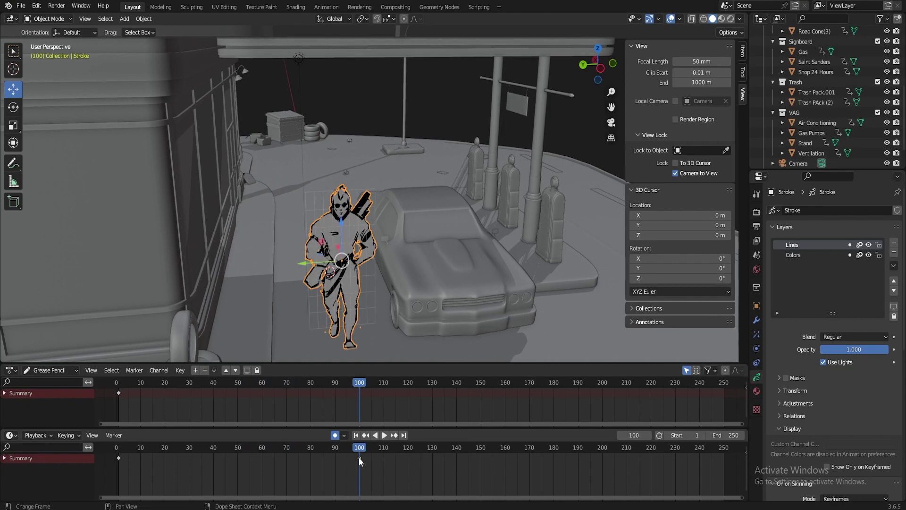
key(Delete)
With Auto Keying off, move the character about -4.4 m along the X axis at frame 100 and insert an Available keyframe
click(336, 435)
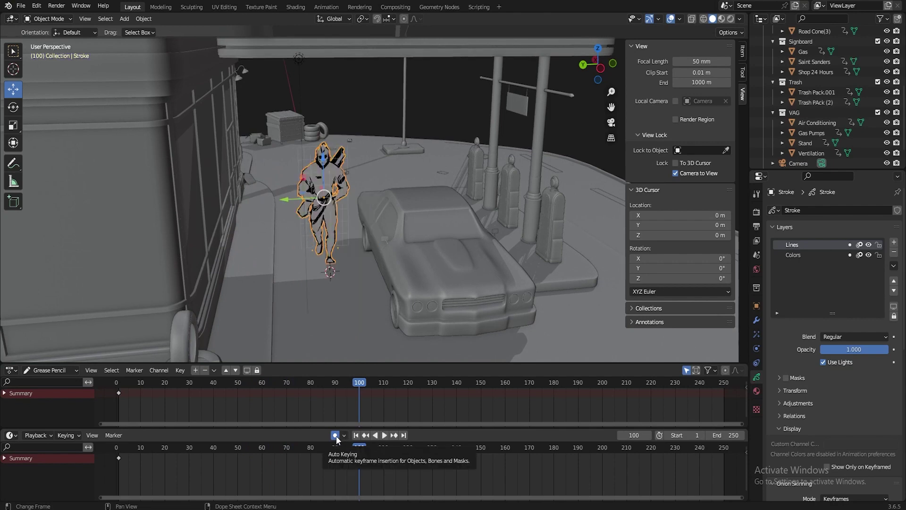
middle_drag(386, 307, 387, 287)
key(g)
key(x)
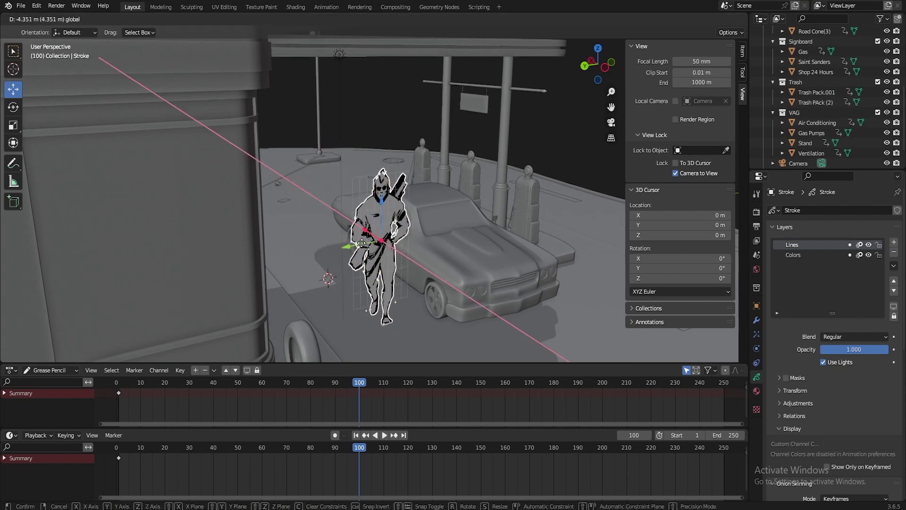
click(486, 291)
key(i)
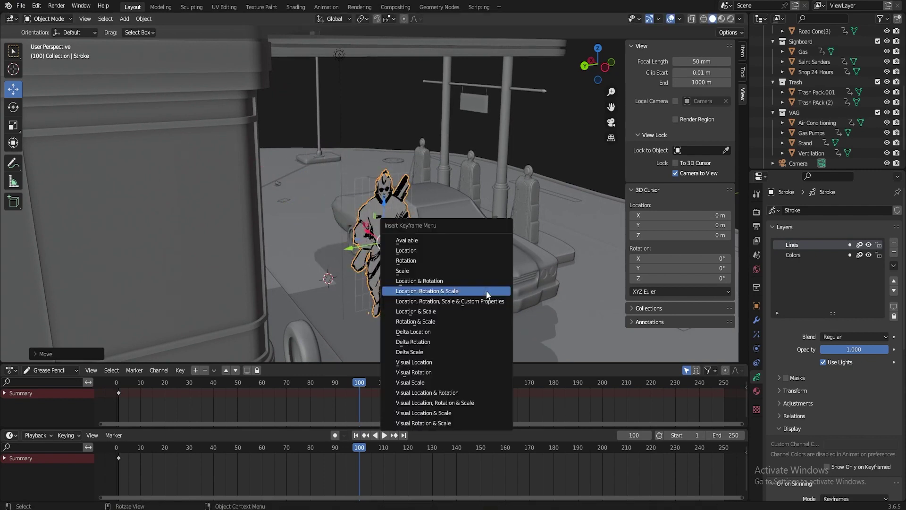
click(417, 240)
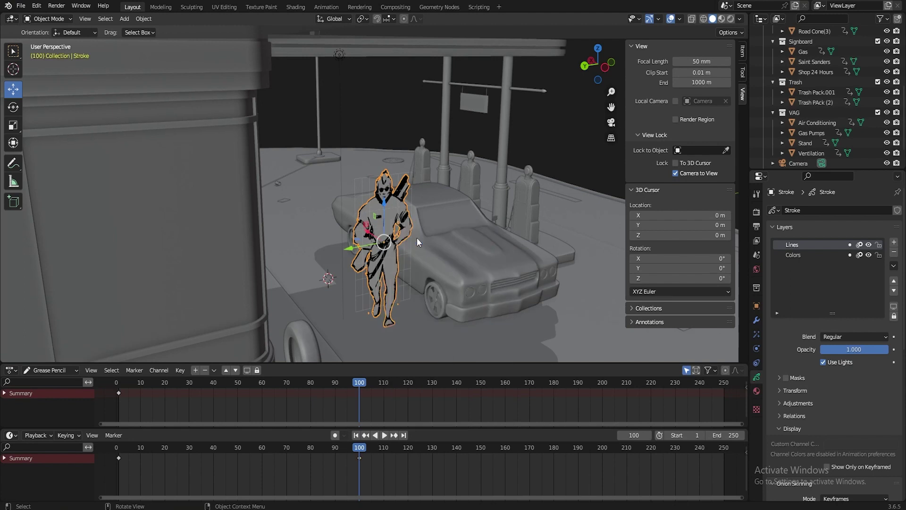
Expand the timeline's Summary channel to examine the Stroke's object transform and layer channels, and collapse it again
click(4, 458)
scroll(43, 471, down, 1)
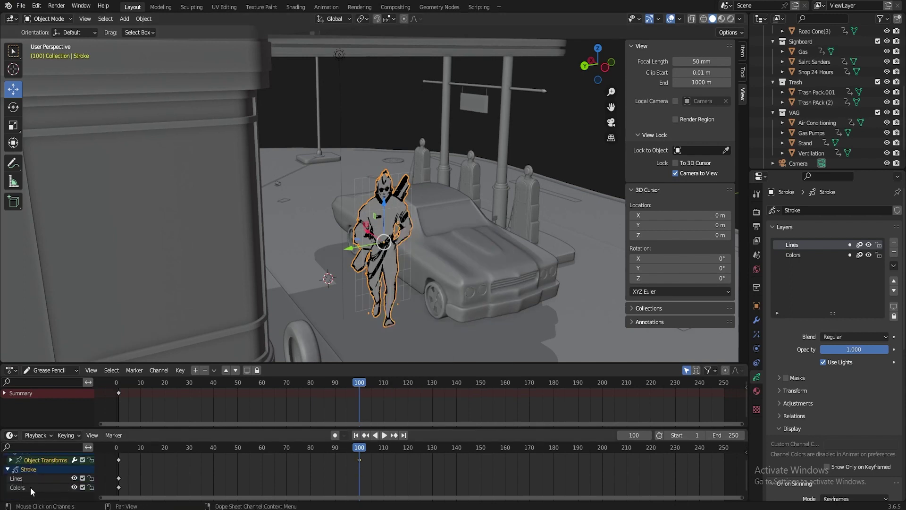
scroll(56, 480, up, 2)
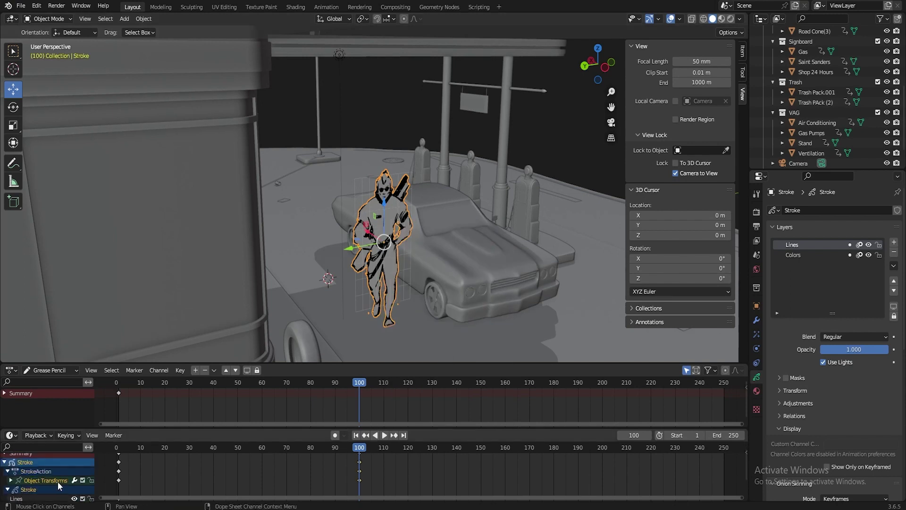
scroll(32, 469, up, 1)
click(4, 458)
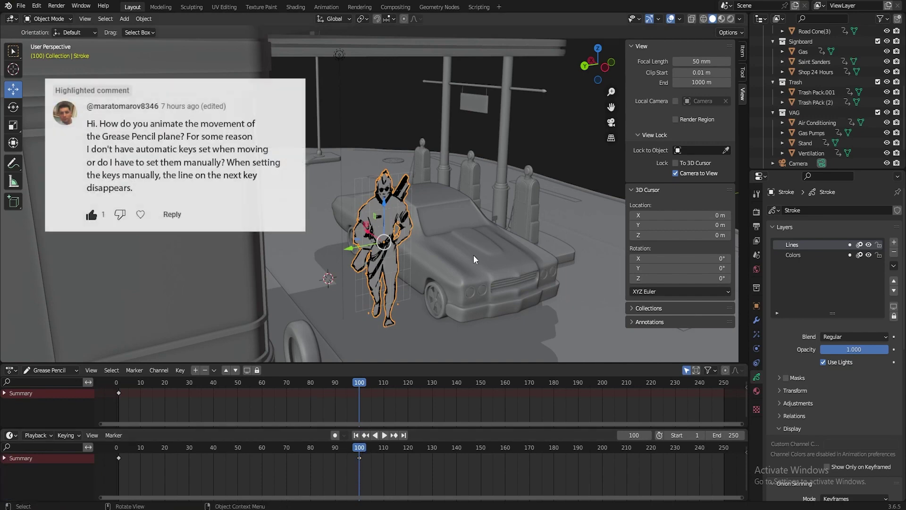
Switch the Grease Pencil character from Object Mode to Draw Mode
middle_drag(474, 255, 462, 258)
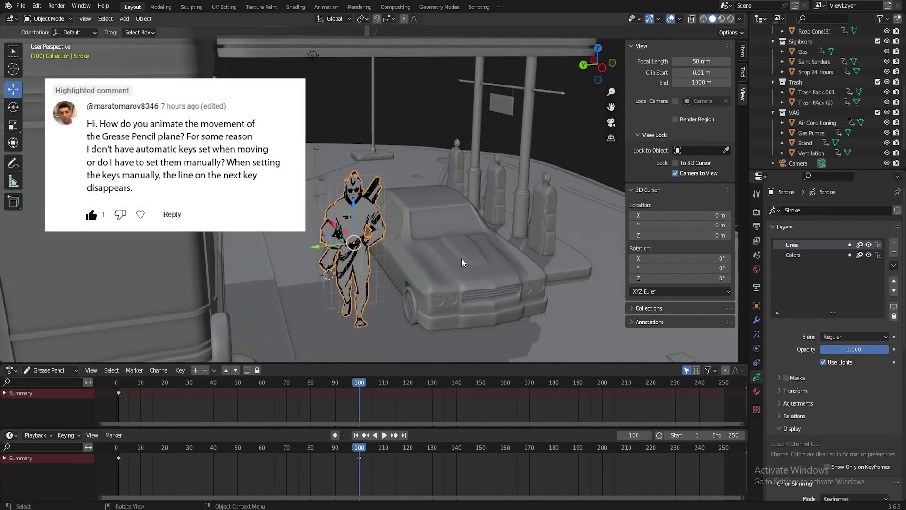
middle_drag(476, 330, 480, 286)
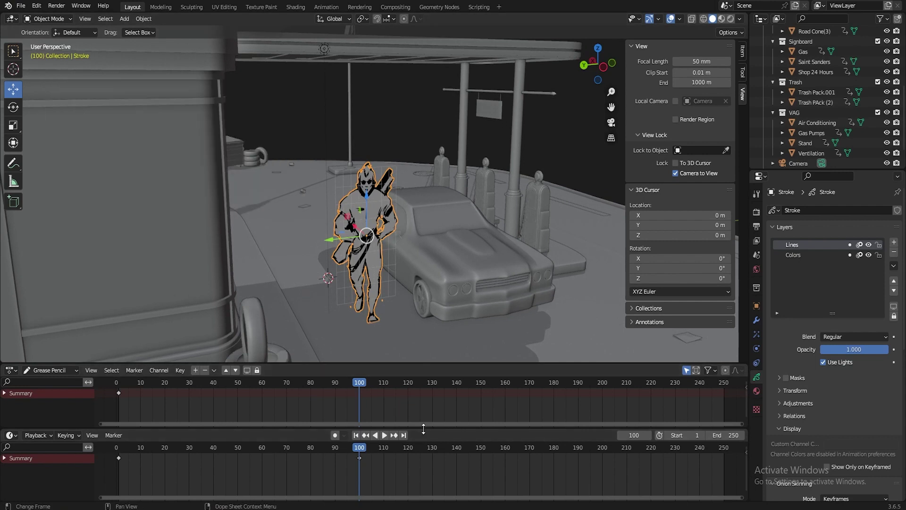
drag(355, 387, 360, 408)
key(ctrl+Tab)
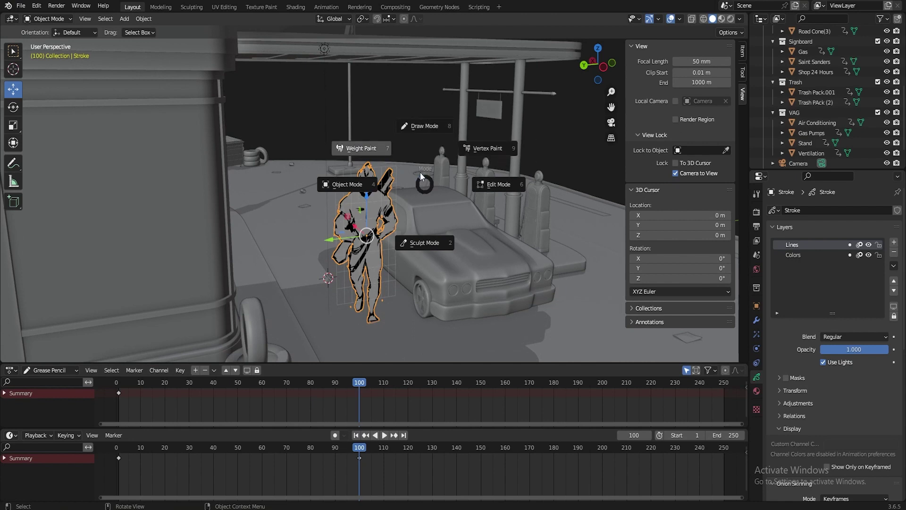
click(429, 127)
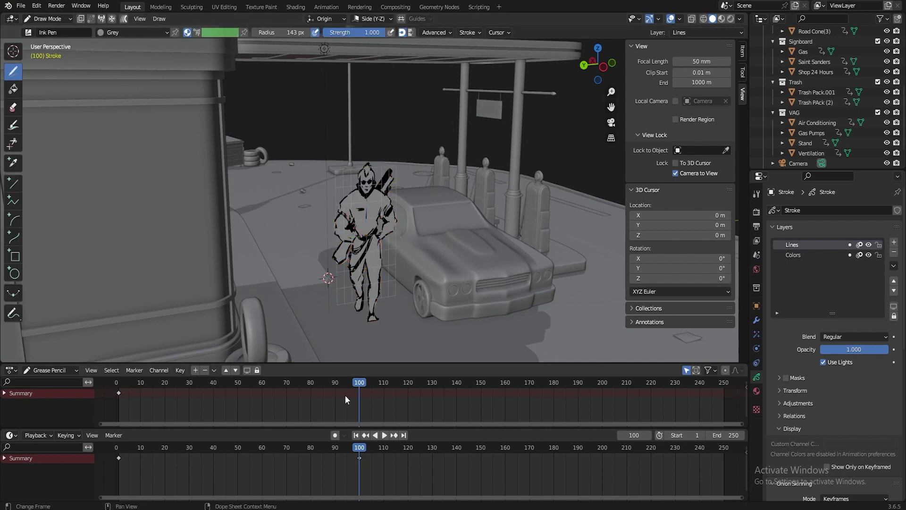
Turn on Auto Keying at frame 46 and test it with a dot on the Lines layer, undoing the dot
drag(344, 395, 228, 388)
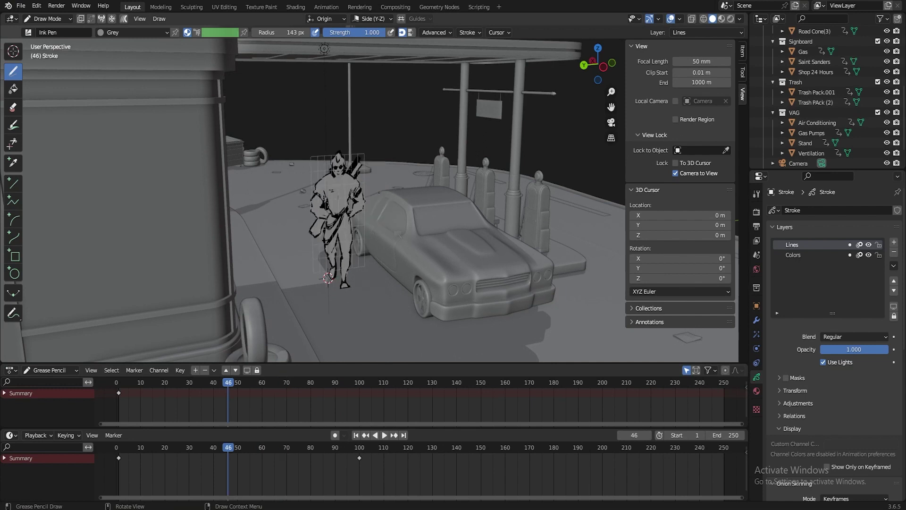
click(335, 437)
click(353, 166)
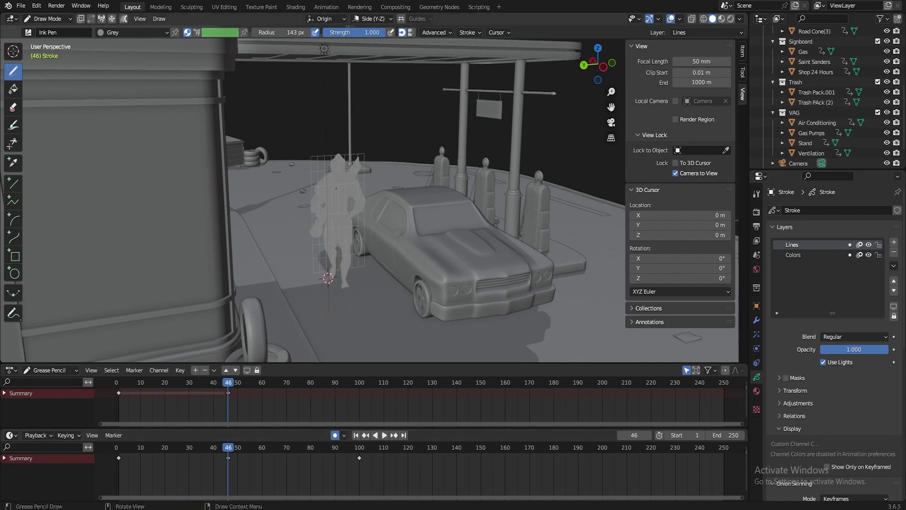
key(ctrl+z)
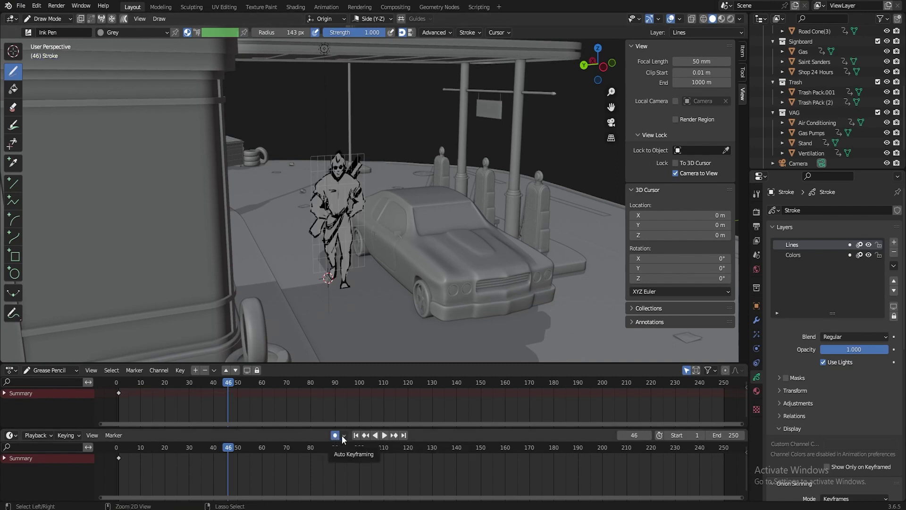
Insert a blank keyframe on the active Lines layer at frame 70 and undo it
drag(236, 386, 287, 387)
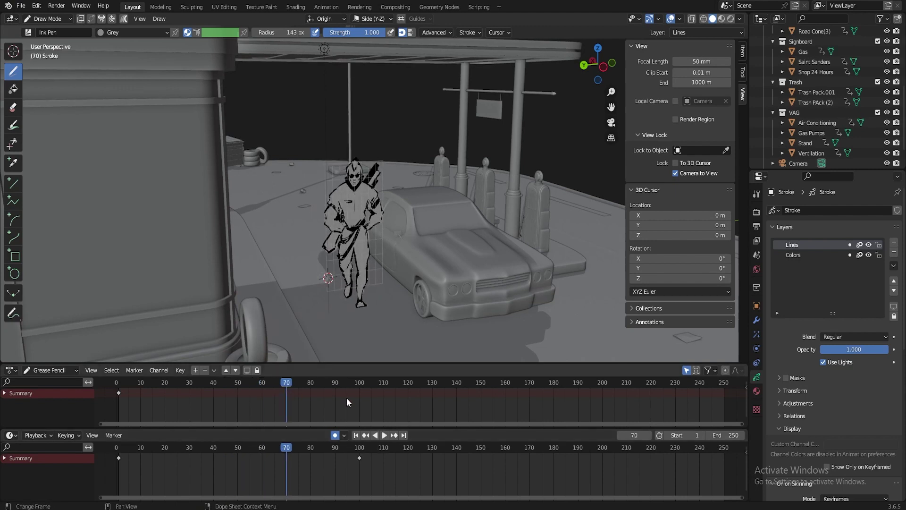
key(i)
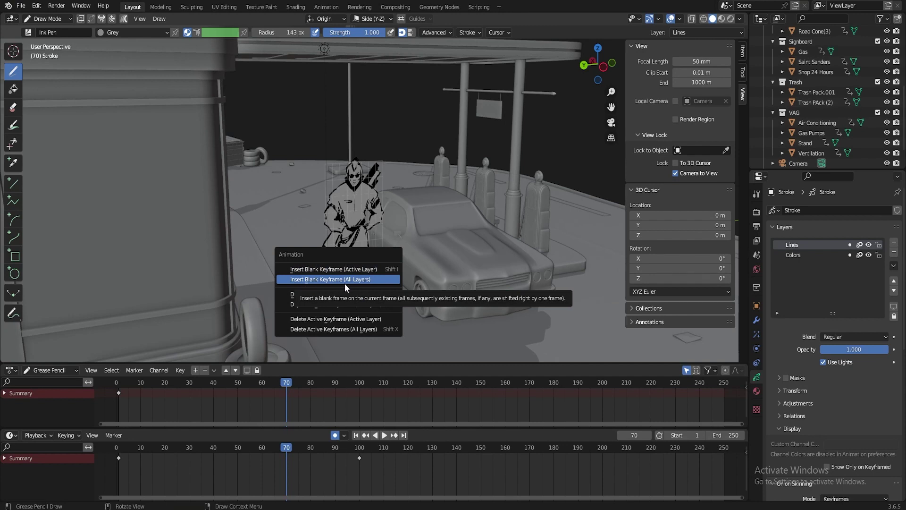
click(367, 272)
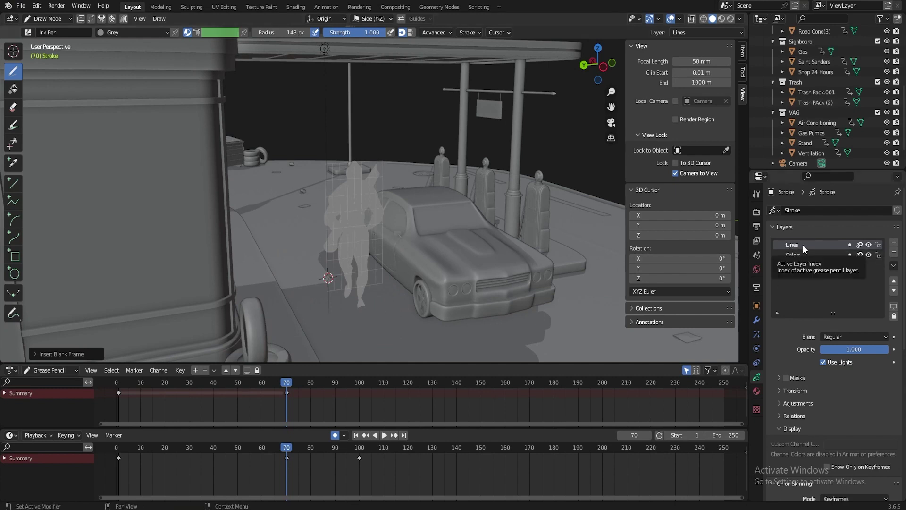
key(ctrl+z)
Insert a blank keyframe on the Colors layer at frame 70, inspect the character, and delete that keyframe
click(786, 255)
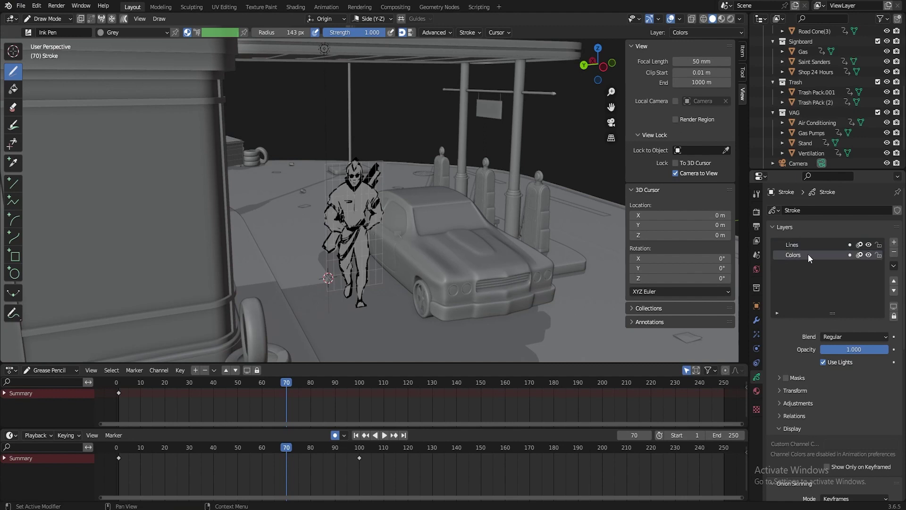
key(i)
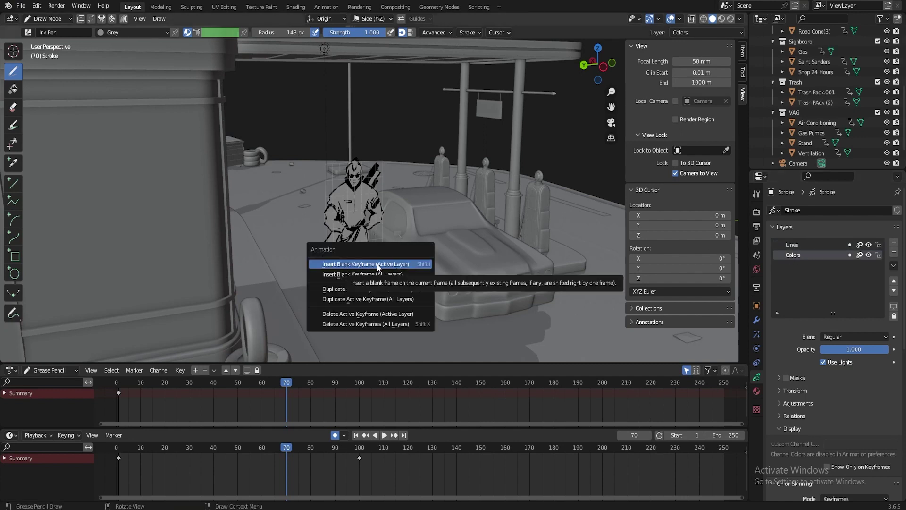
click(397, 264)
middle_drag(398, 264, 377, 268)
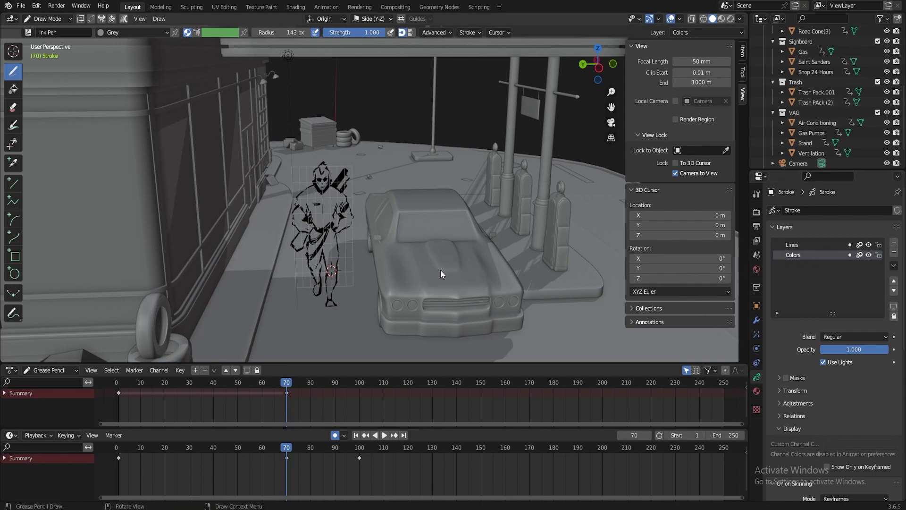
middle_drag(440, 270, 449, 270)
click(287, 394)
key(Delete)
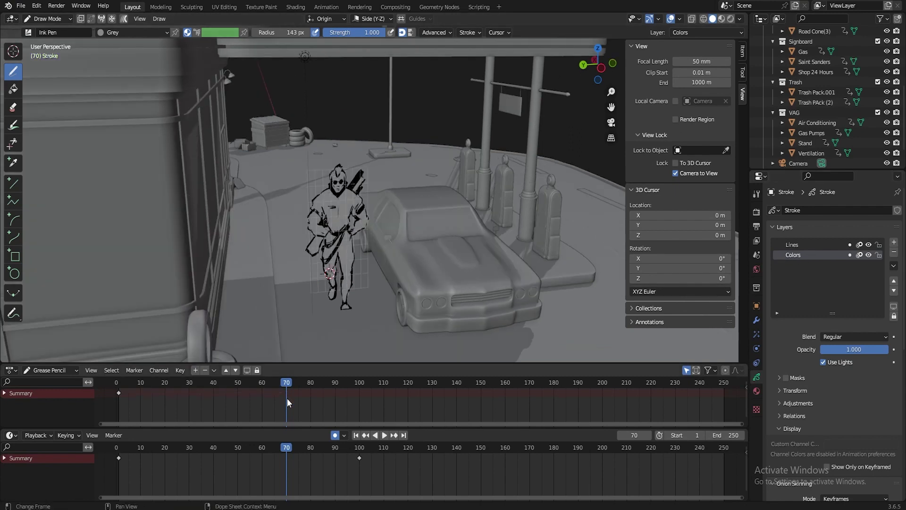
Try a blank keyframe on only the Colors layer at frame 70 once more
middle_drag(436, 246, 421, 239)
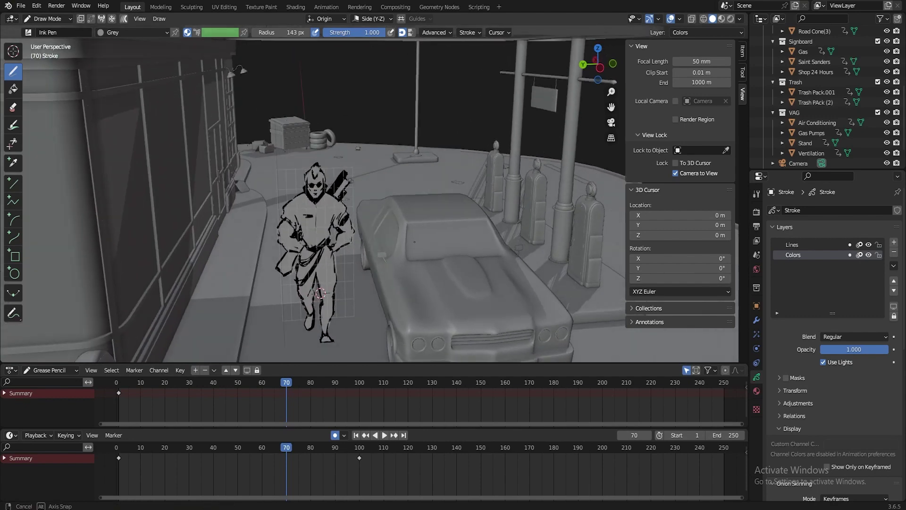
middle_drag(414, 242, 401, 290)
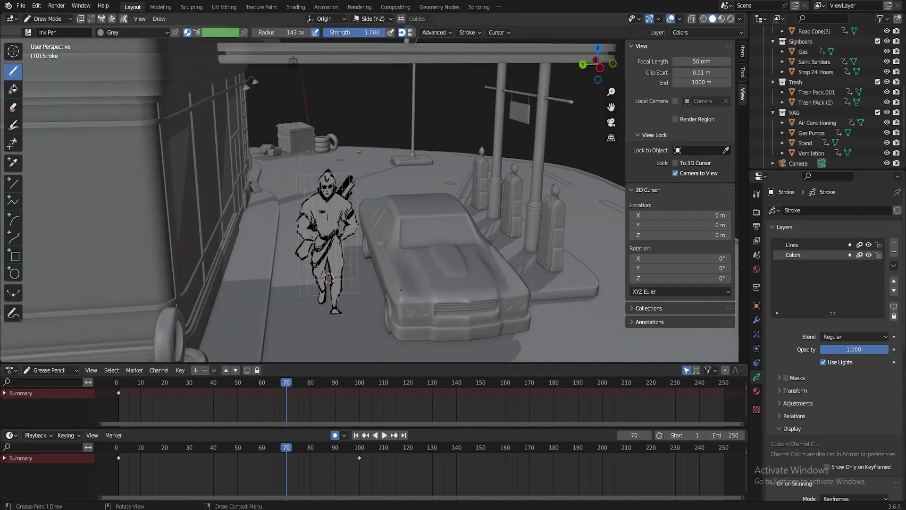
key(i)
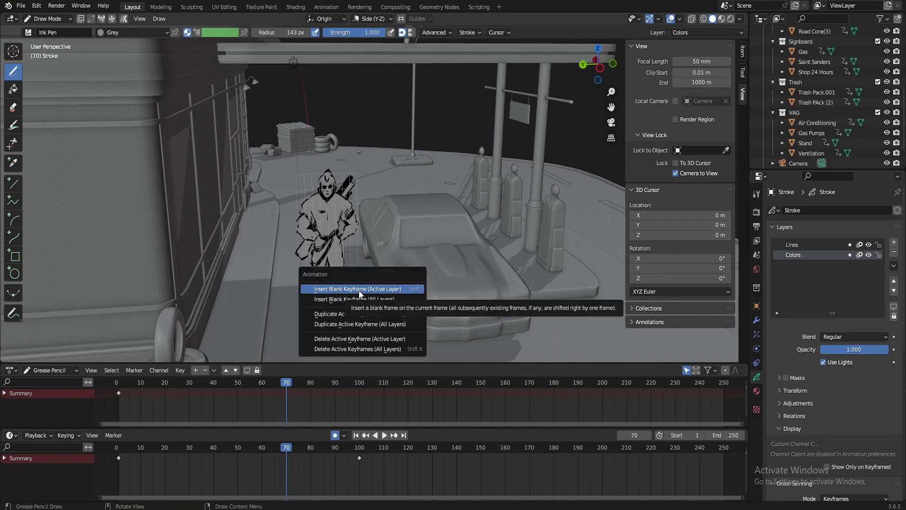
click(359, 289)
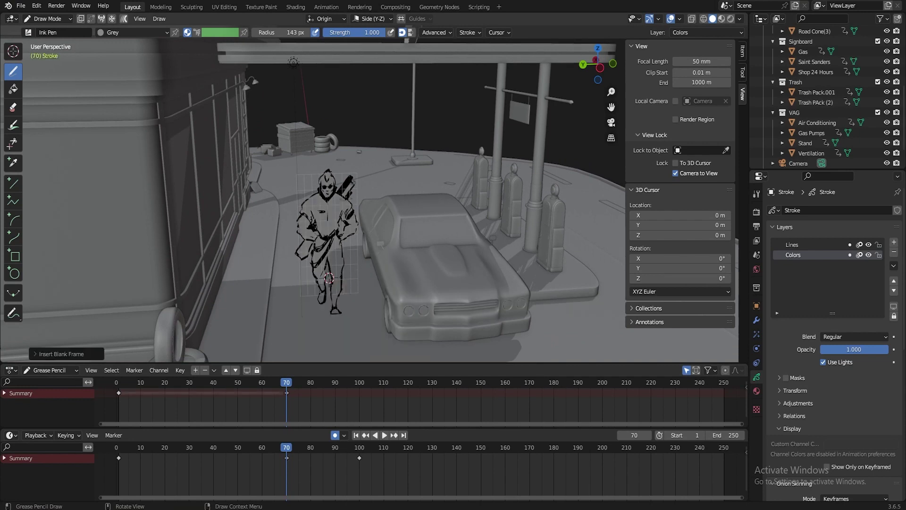
Make Lines the active layer and try a blank keyframe on it at frame 70
click(805, 245)
key(i)
click(398, 273)
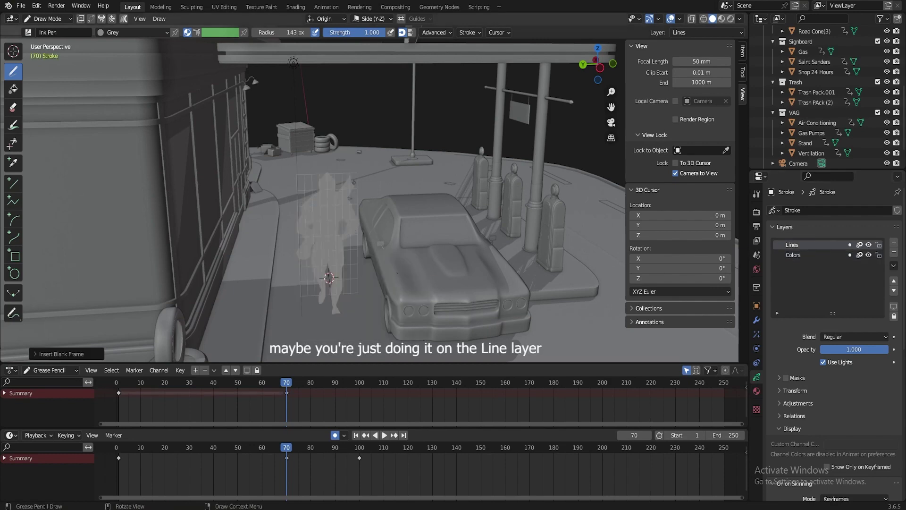
mouse_move(415, 272)
middle_down()
mouse_move(459, 275)
mouse_move(403, 274)
middle_up()
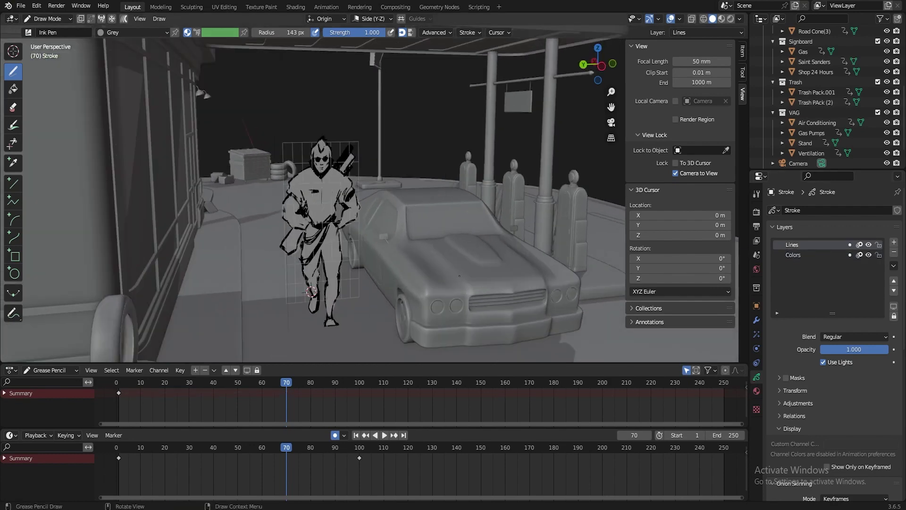
Try duplicating the active keyframe of the Lines layer at frame 70
key(i)
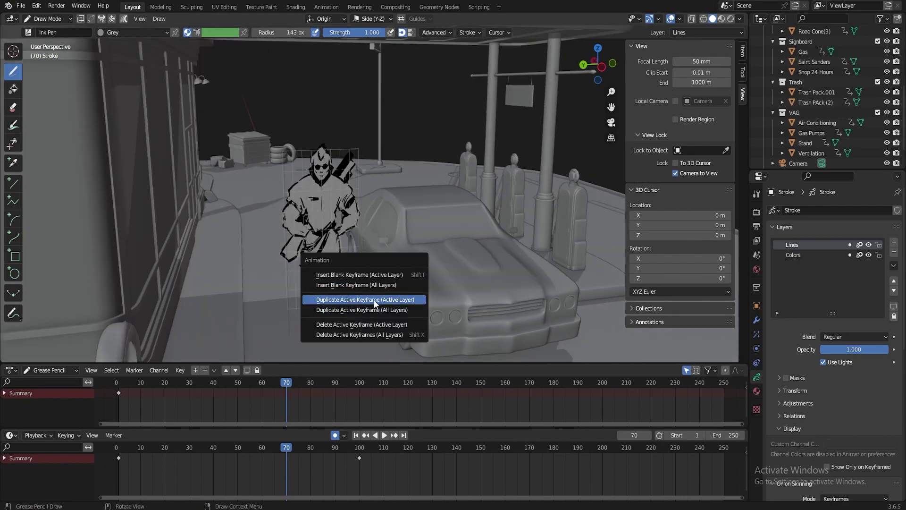
click(359, 300)
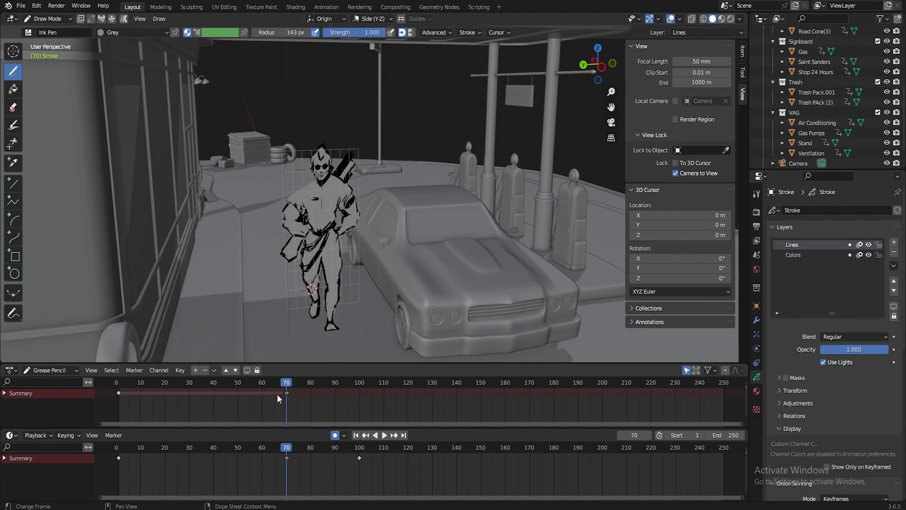
key(space)
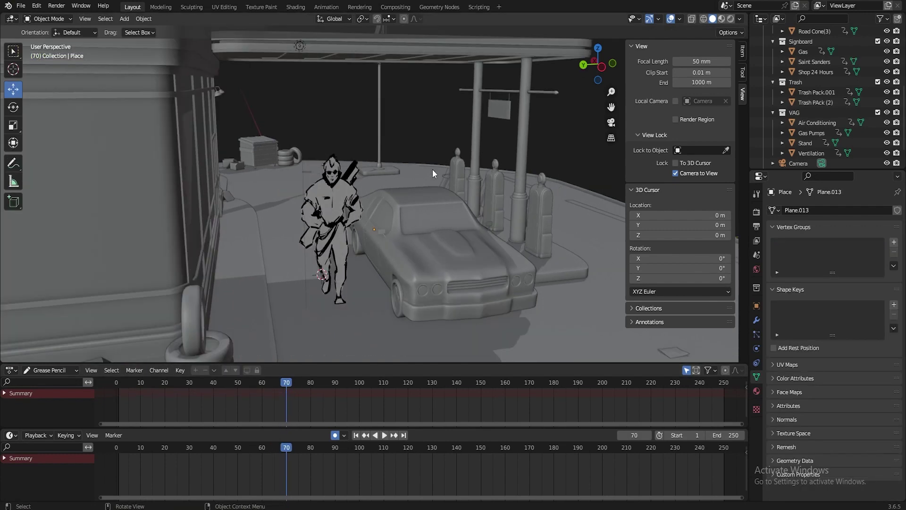
Select the Grease Pencil character beside the car in Object Mode
middle_drag(433, 169, 429, 152)
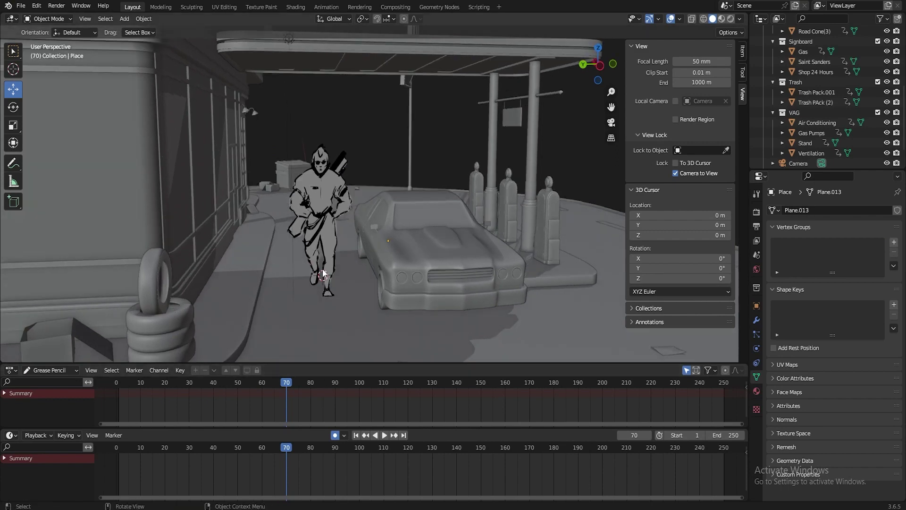
click(325, 203)
scroll(327, 206, up, 2)
mouse_move(368, 227)
middle_down()
mouse_move(359, 240)
mouse_move(381, 217)
middle_up()
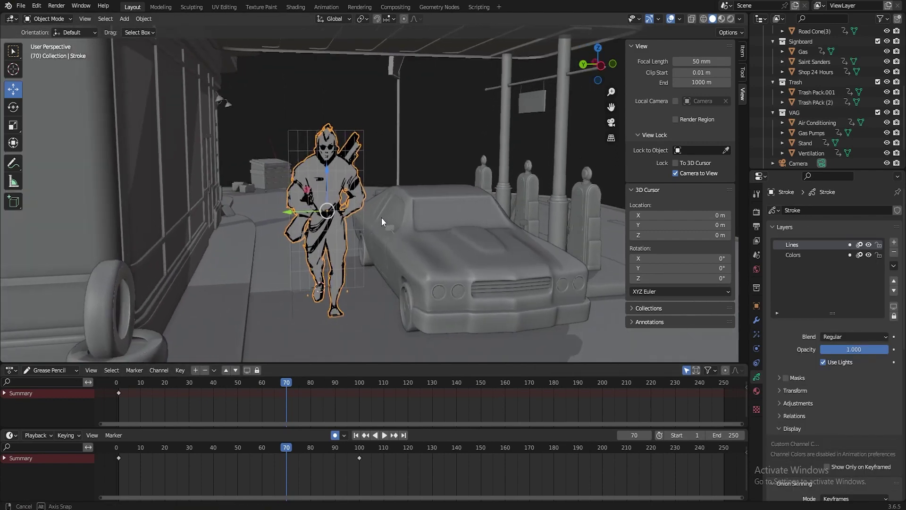
scroll(387, 213, up, 1)
scroll(367, 132, down, 2)
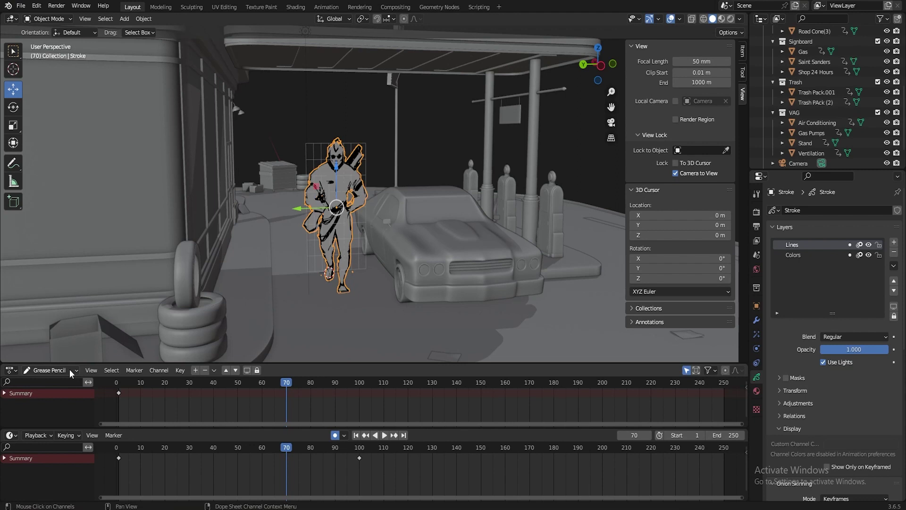
Show the Dope Sheet editor in Grease Pencil mode
click(11, 370)
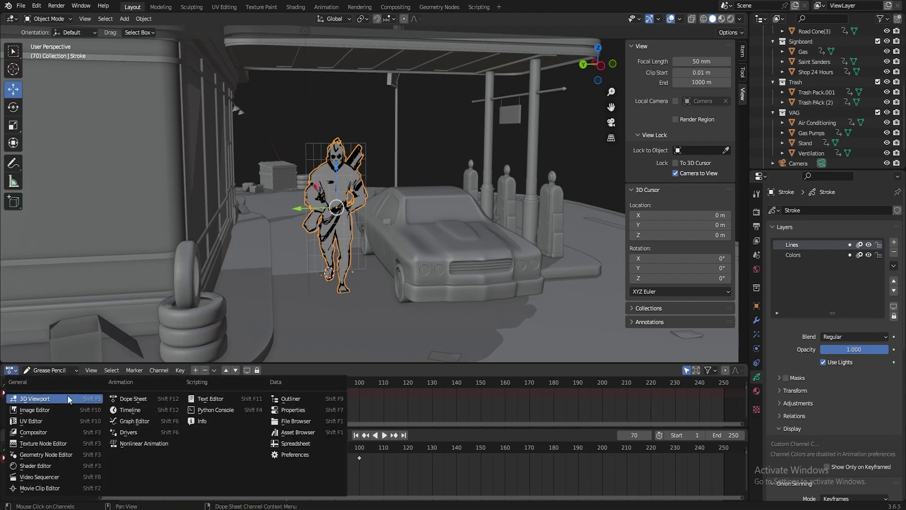
click(136, 398)
click(66, 372)
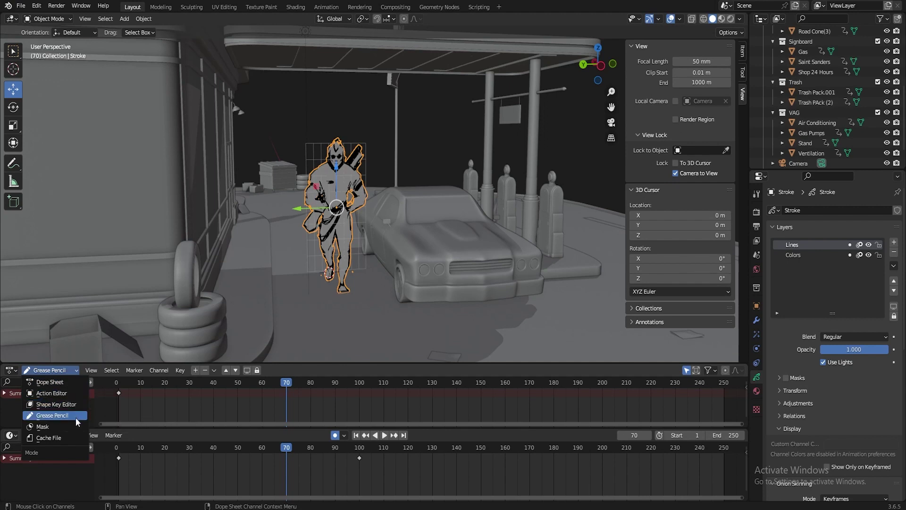
In Draw Mode, insert a blank keyframe on the Lines layer at frame 60 and undo it
drag(258, 383, 263, 392)
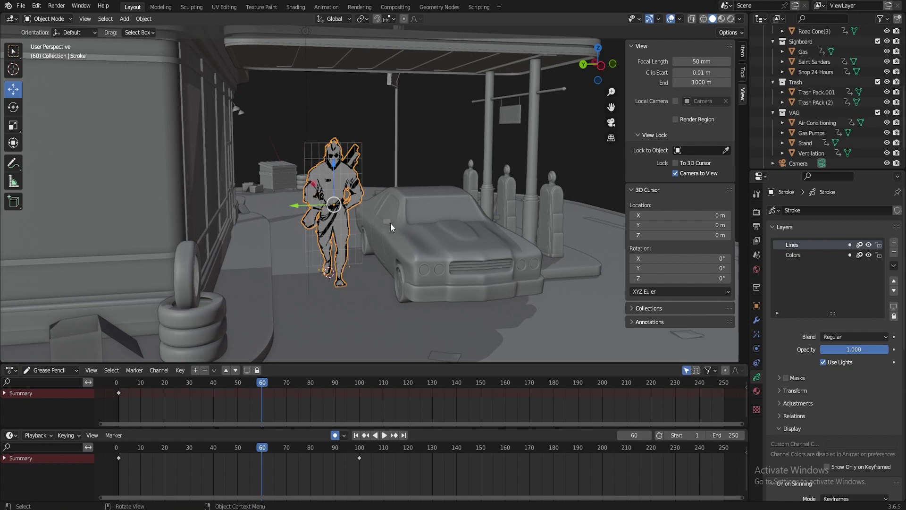
key(ctrl+Tab)
click(388, 171)
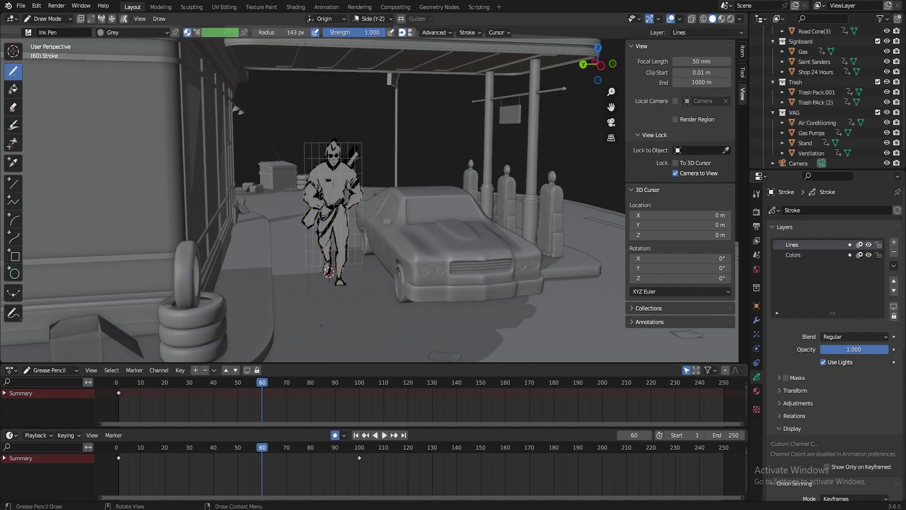
key(i)
click(366, 228)
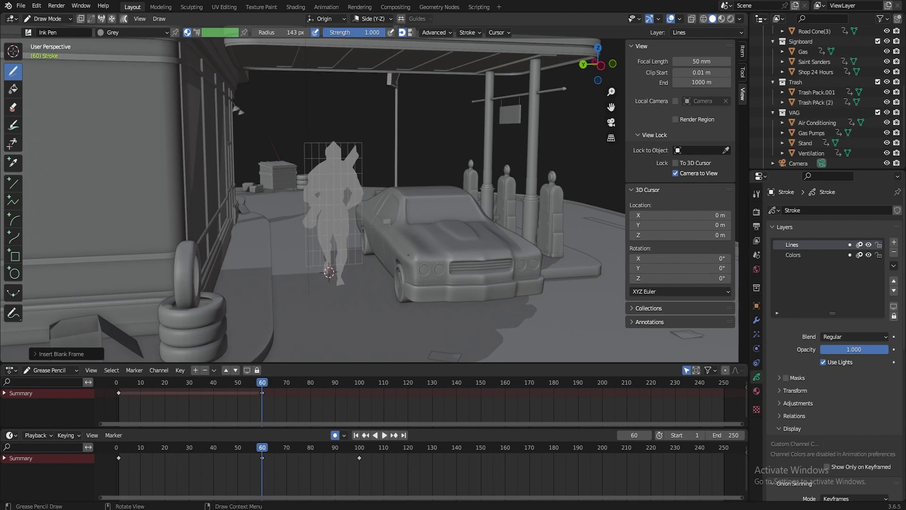
key(ctrl+z)
Return to Object Mode and insert an Available keyframe for the character at frame 36
key(ctrl+Tab)
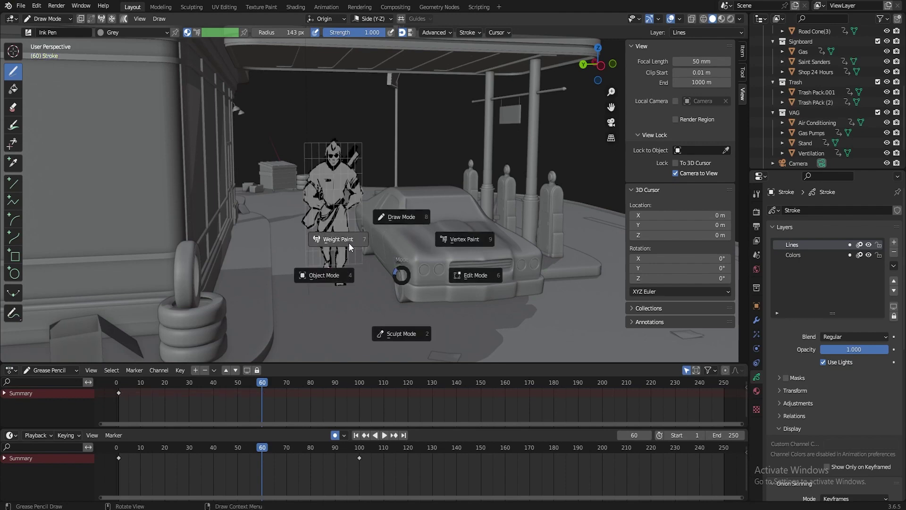
click(341, 274)
click(381, 217)
click(339, 197)
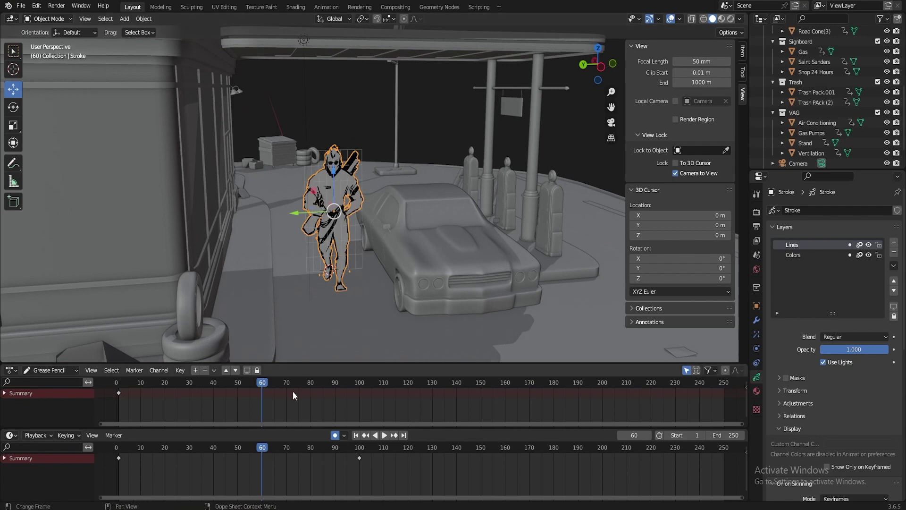
click(204, 382)
key(i)
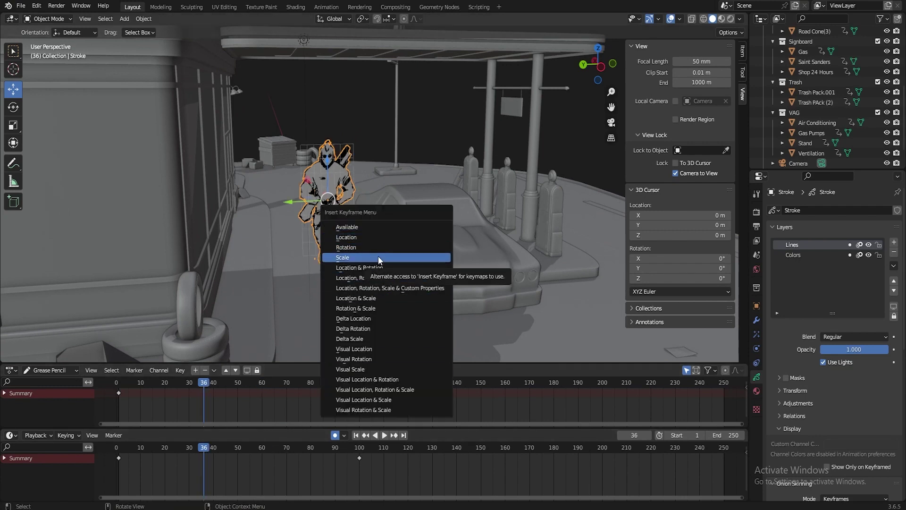
click(379, 229)
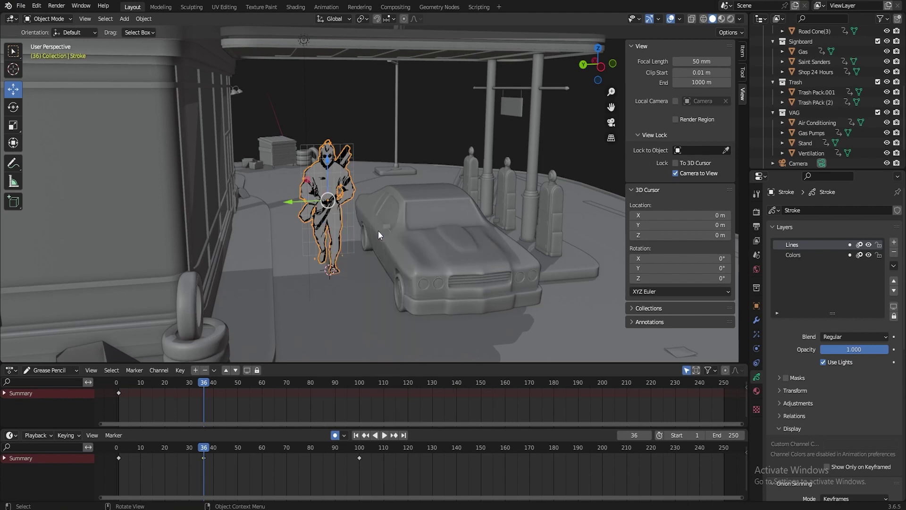
Play the animation from the start and scrub to frame 42 to check the character's movement
drag(206, 448, 121, 461)
key(space)
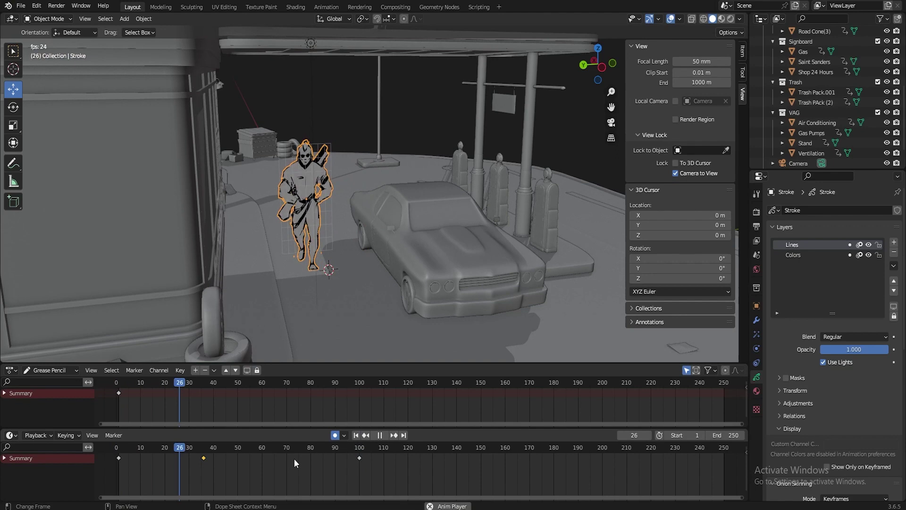
key(space)
drag(187, 469, 216, 454)
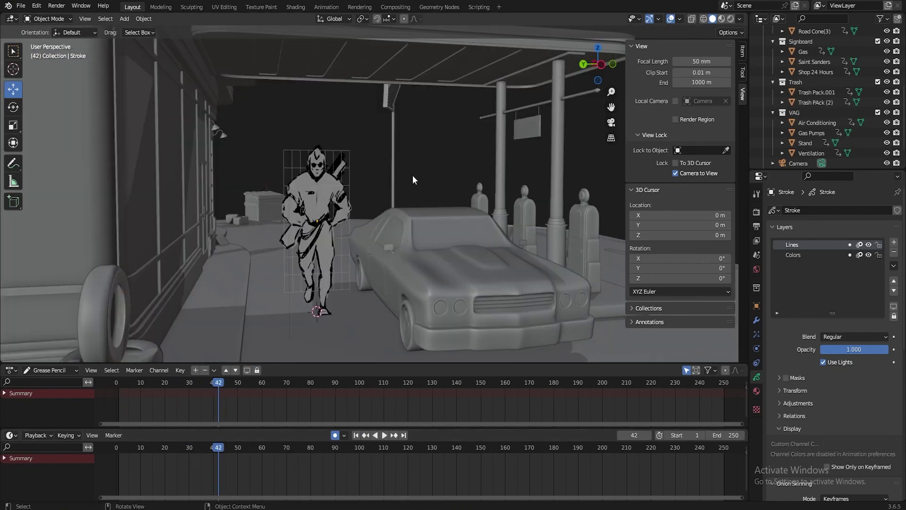
mouse_move(414, 178)
shift+middle_down()
mouse_move(448, 174)
mouse_move(432, 160)
mouse_move(449, 160)
mouse_move(412, 176)
shift+middle_up()
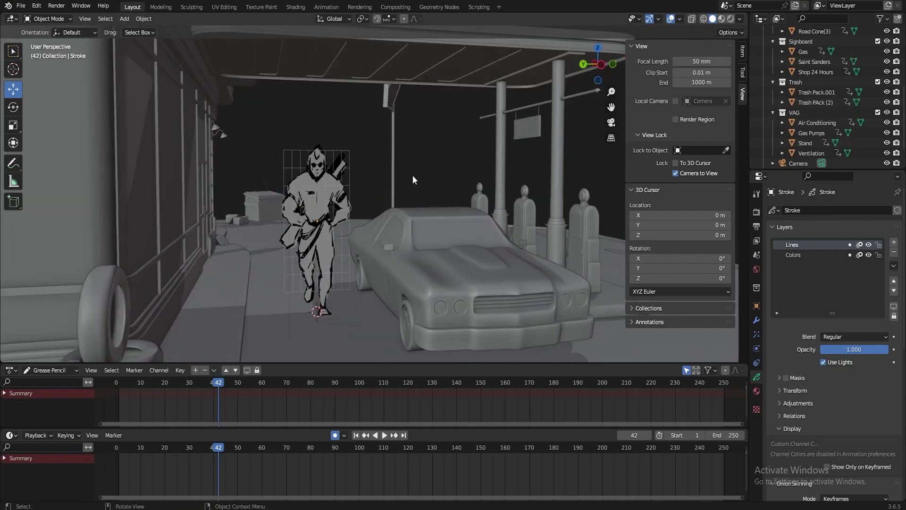